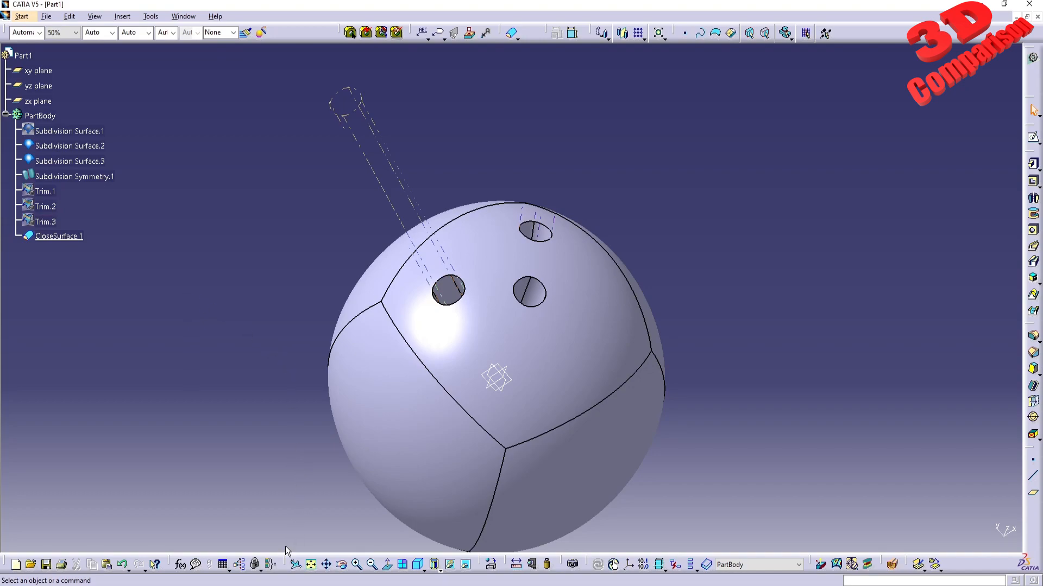
# Create a new Part document with the default name and hybrid design enabled
pyautogui.moveTo(275, 585)
pyautogui.click(379, 565)
pyautogui.click(46, 16)
pyautogui.click(57, 30)
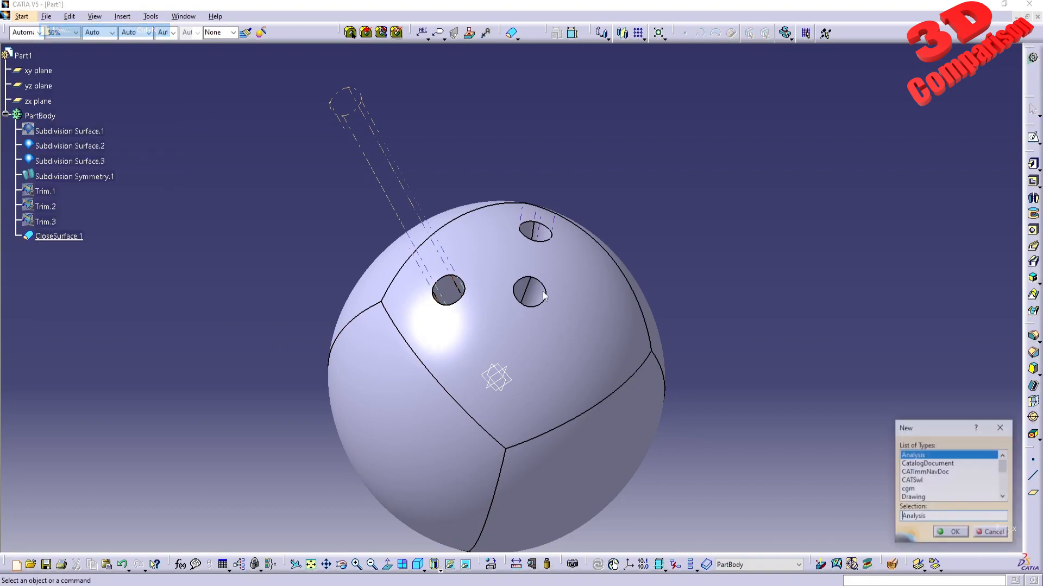
pyautogui.click(938, 470)
pyautogui.press('p')
pyautogui.click(954, 532)
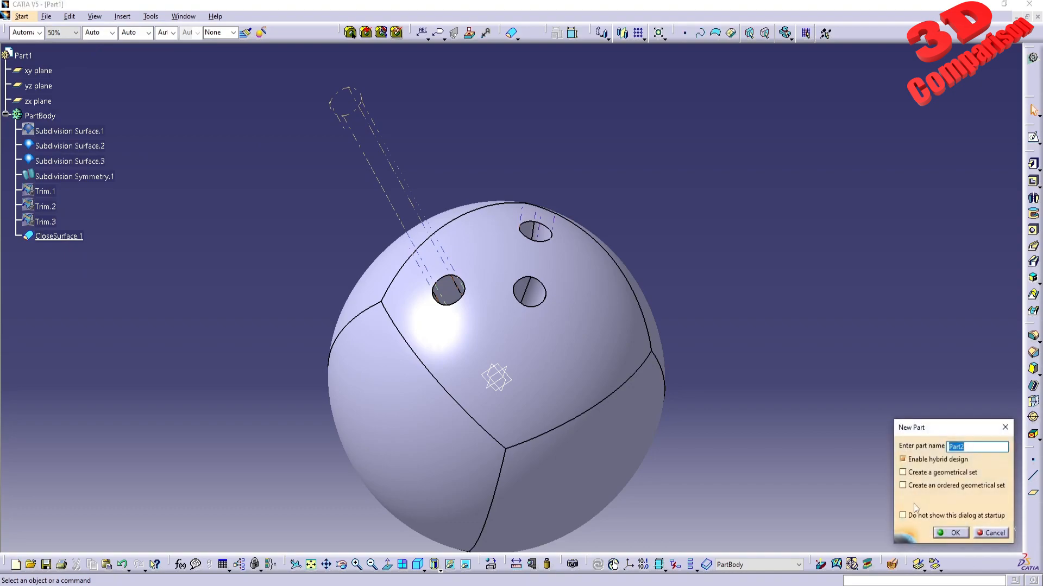
pyautogui.click(951, 533)
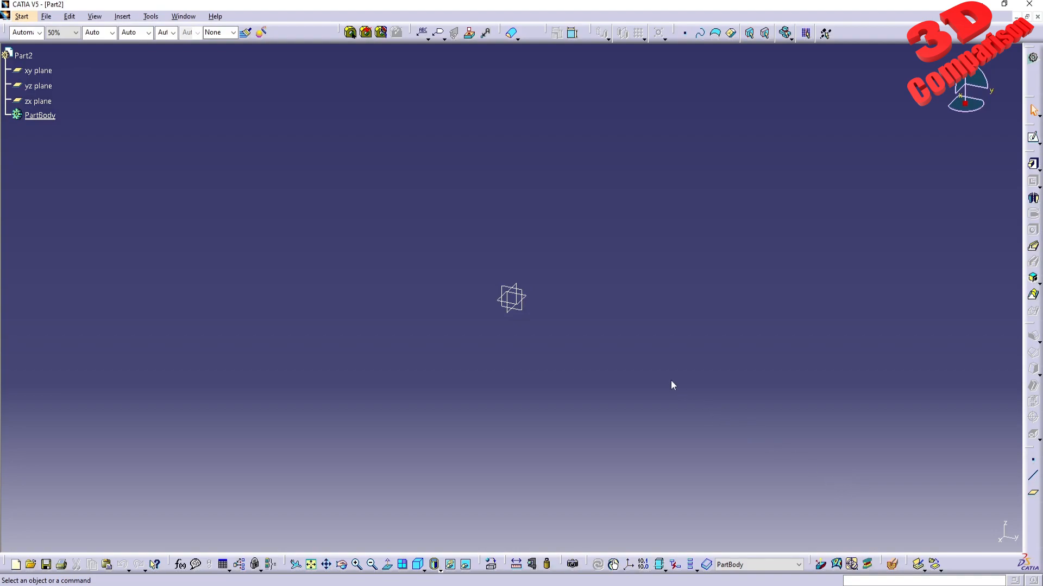
# Switch the new part to the Imagine & Shape workbench
pyautogui.click(22, 16)
pyautogui.moveTo(43, 48)
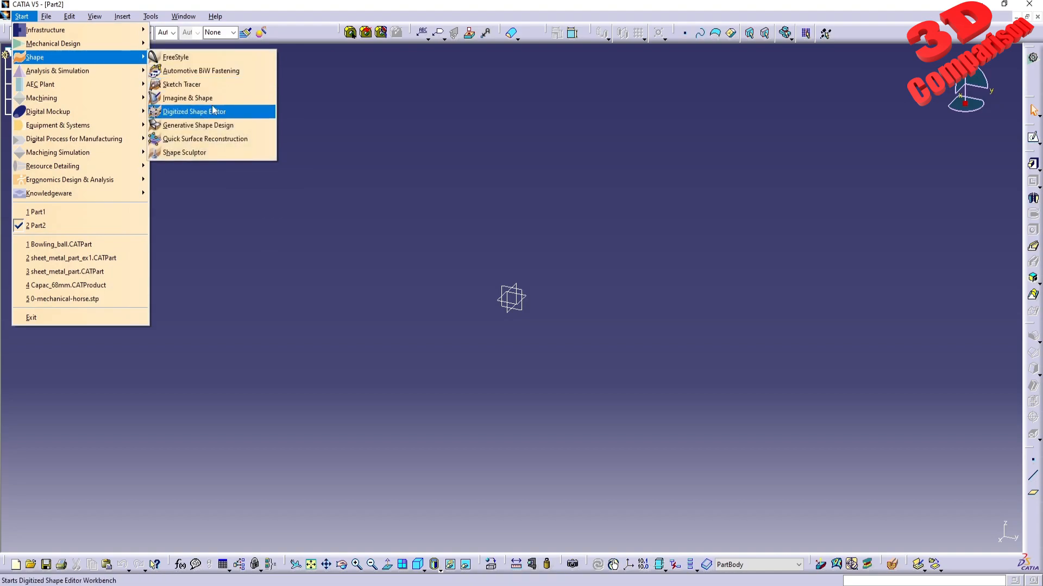
pyautogui.click(215, 99)
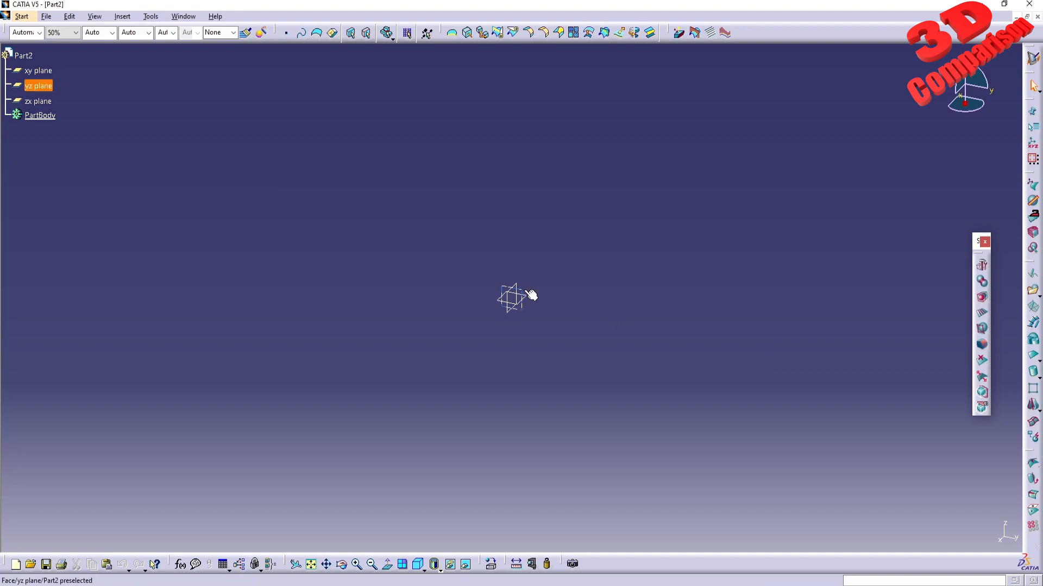
# Create a subdivision surface sphere based on the xy plane
pyautogui.click(39, 71)
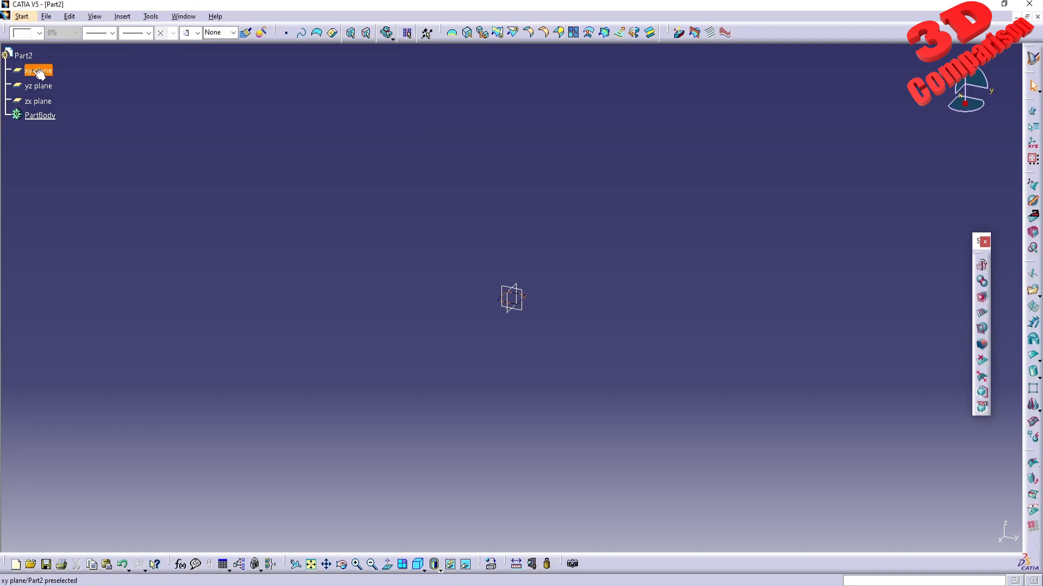
pyautogui.click(1038, 380)
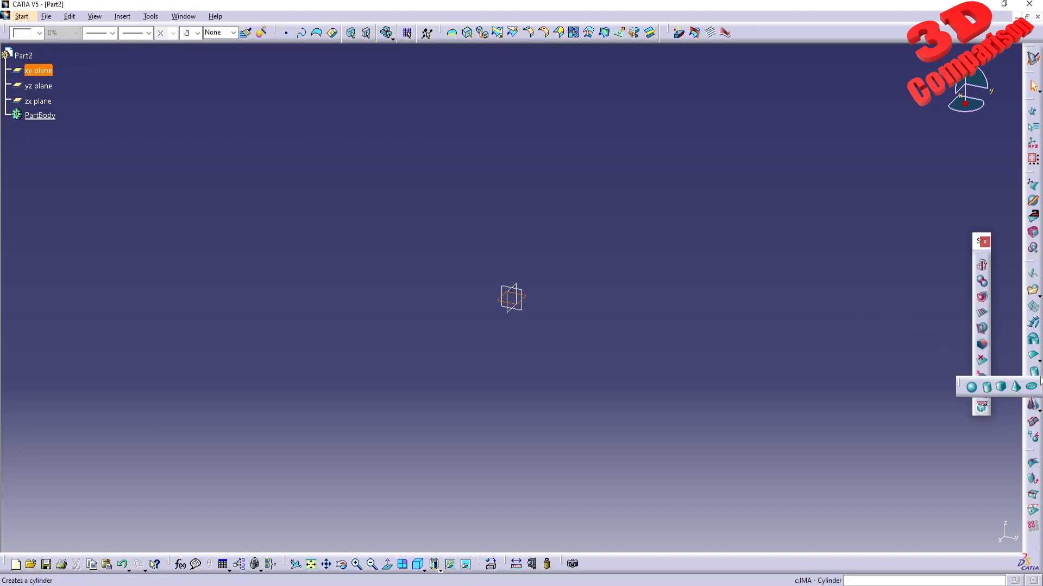
pyautogui.click(971, 388)
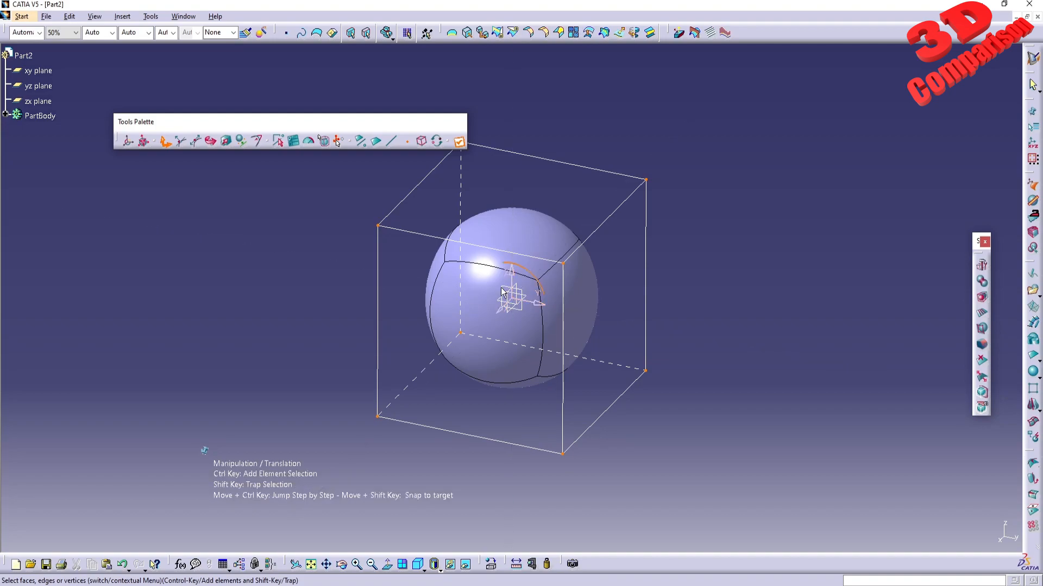
# Scale the whole sphere with Affinity to 110 mm in X, Y and Z, and finish editing it
pyautogui.click(231, 144)
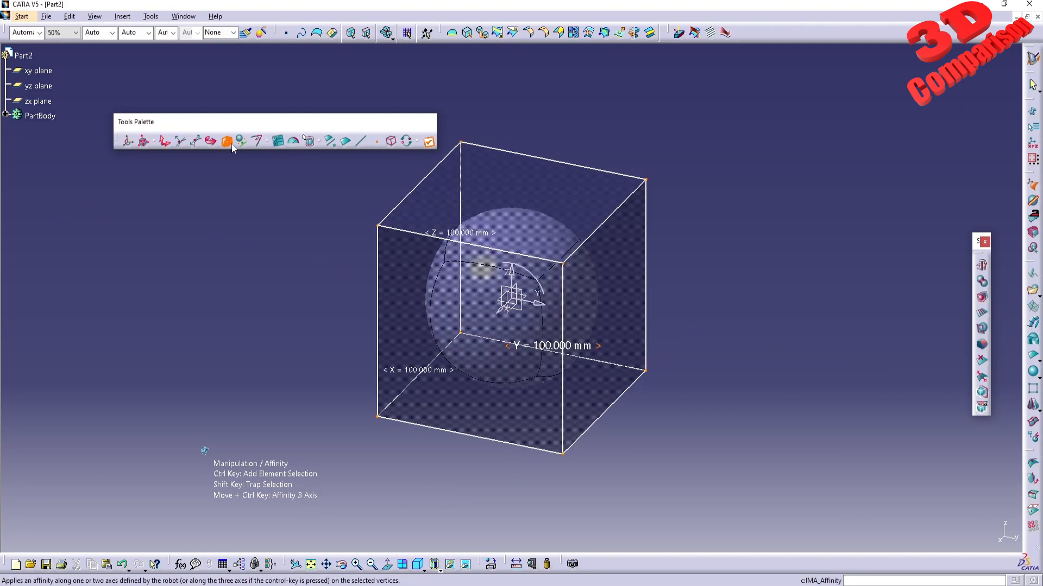
pyautogui.click(391, 142)
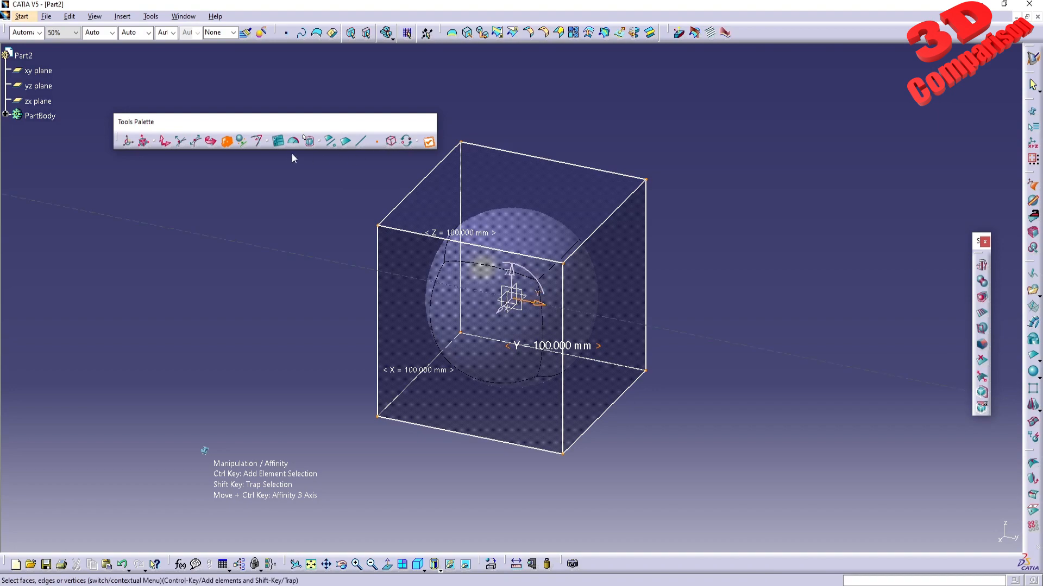
pyautogui.click(274, 142)
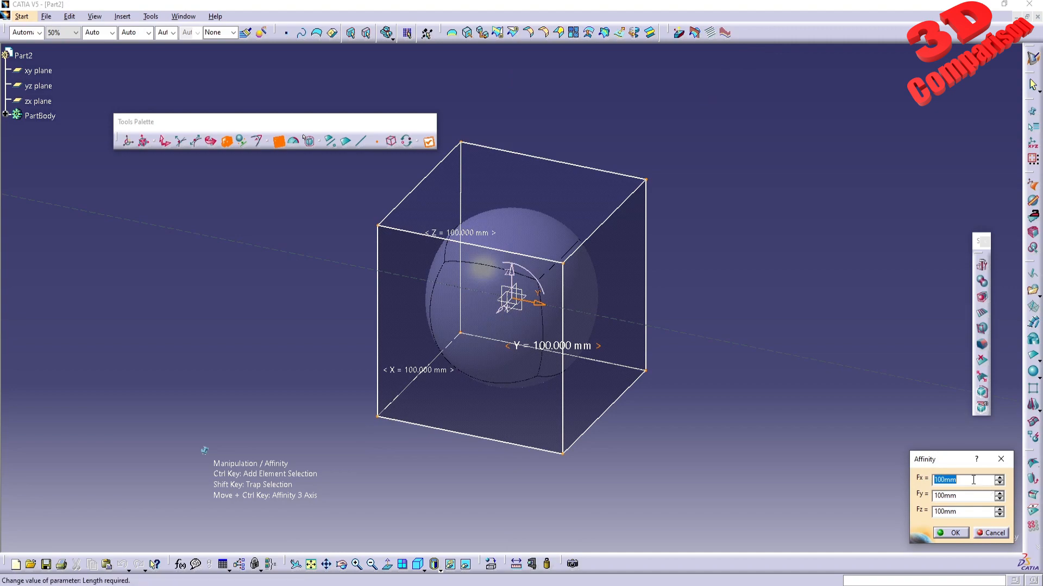
pyautogui.write('110')
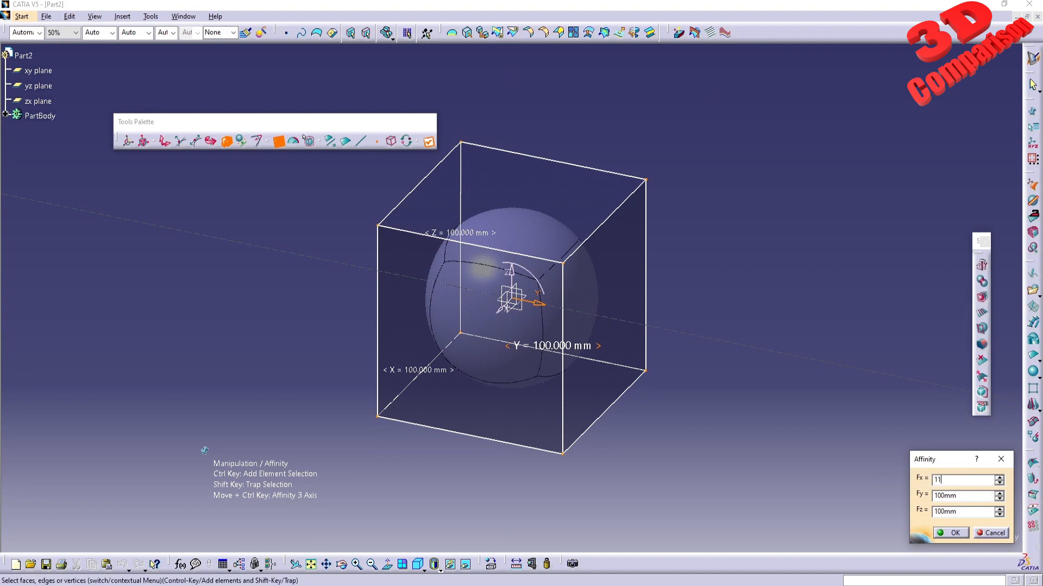
pyautogui.press('Tab')
pyautogui.write('110')
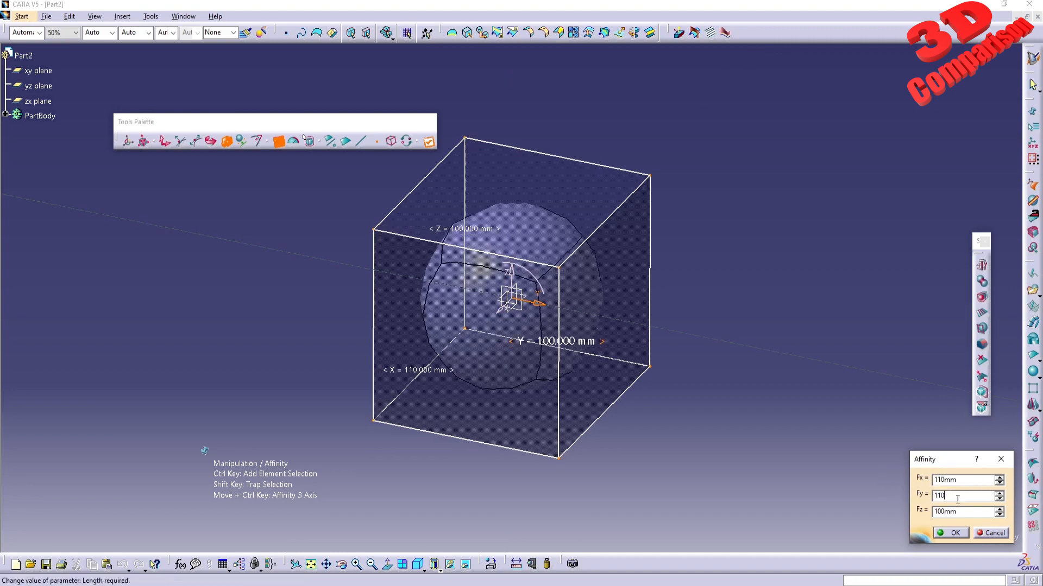
pyautogui.press('Tab')
pyautogui.write('110')
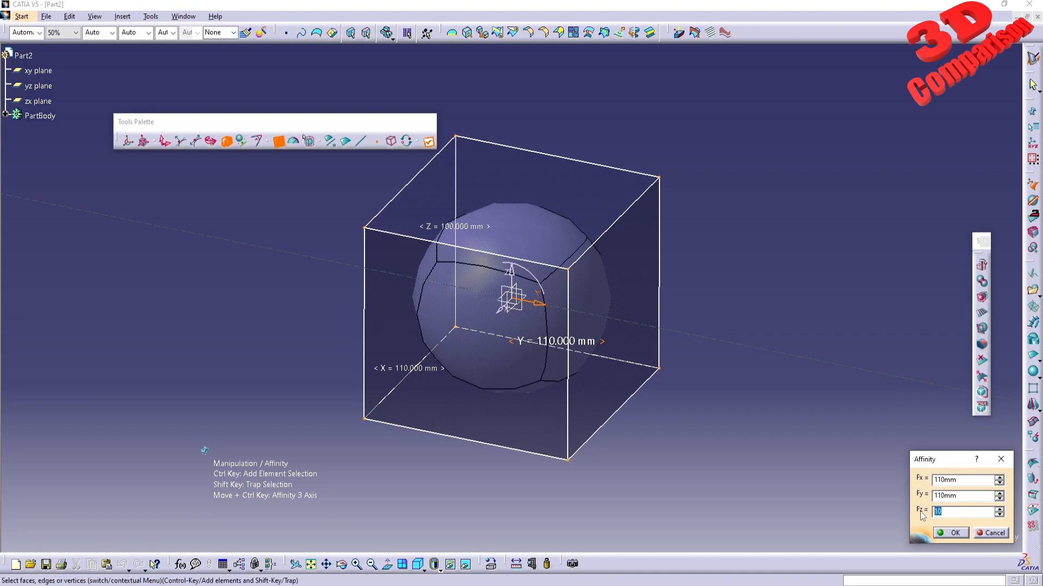
pyautogui.press('Tab')
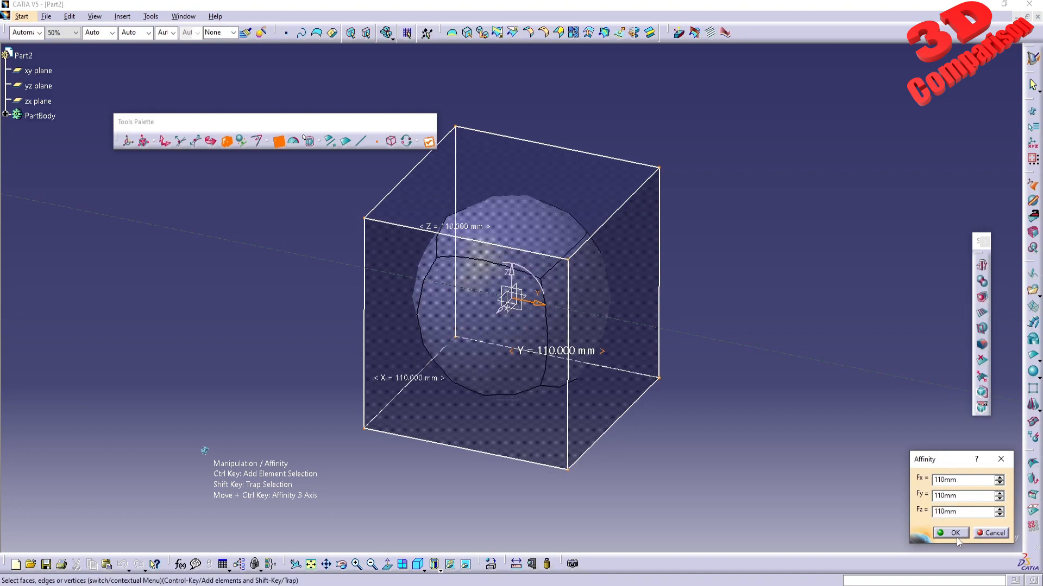
pyautogui.click(954, 533)
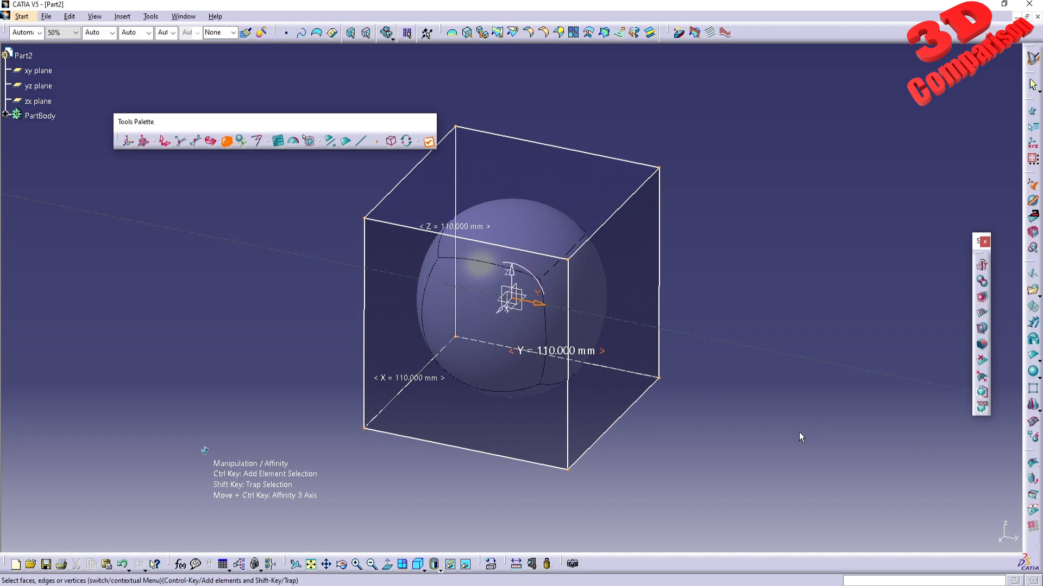
pyautogui.click(771, 402)
pyautogui.click(758, 390)
# Create a subdivision surface cylinder based on the xy plane
pyautogui.click(46, 72)
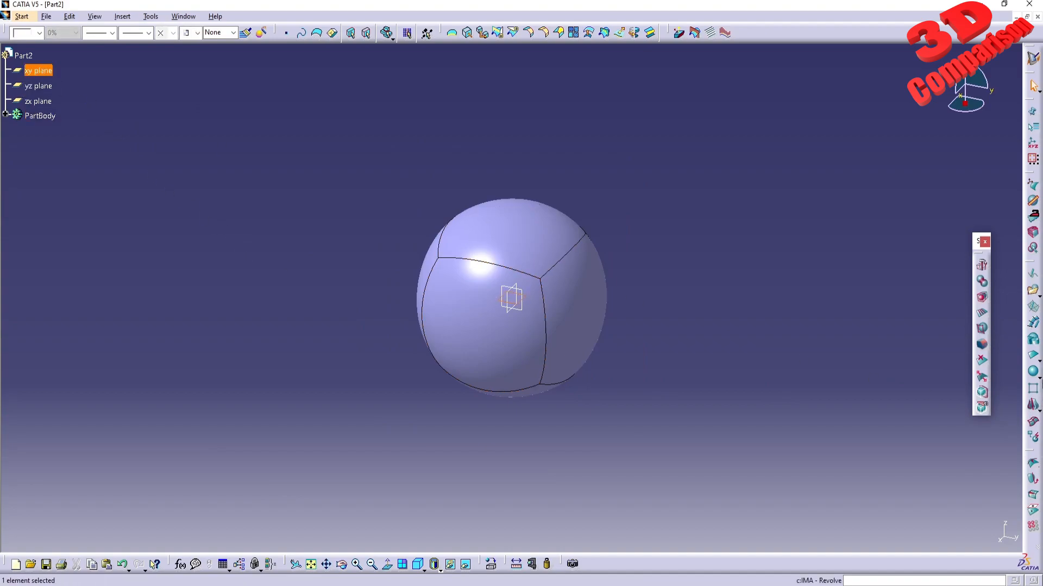
pyautogui.click(1037, 377)
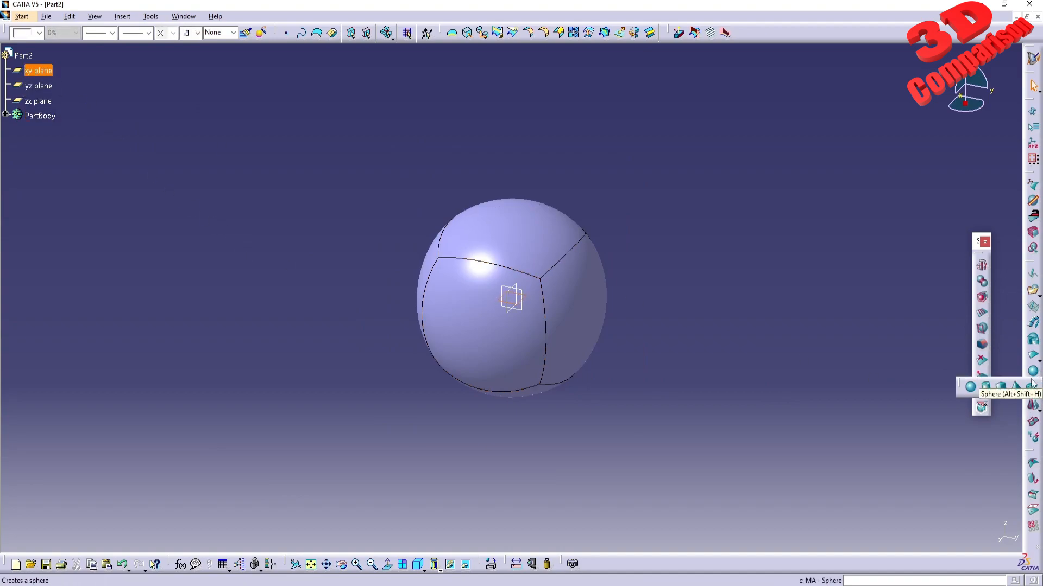
pyautogui.click(986, 388)
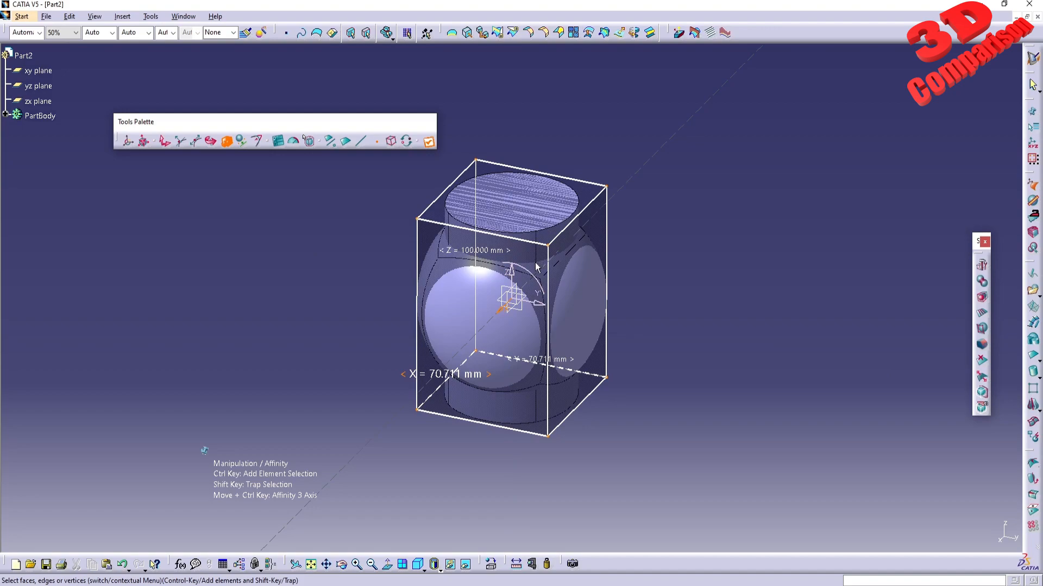
# Resize the cylinder with Affinity to 10 mm in X and 10 mm in Y
pyautogui.click(278, 142)
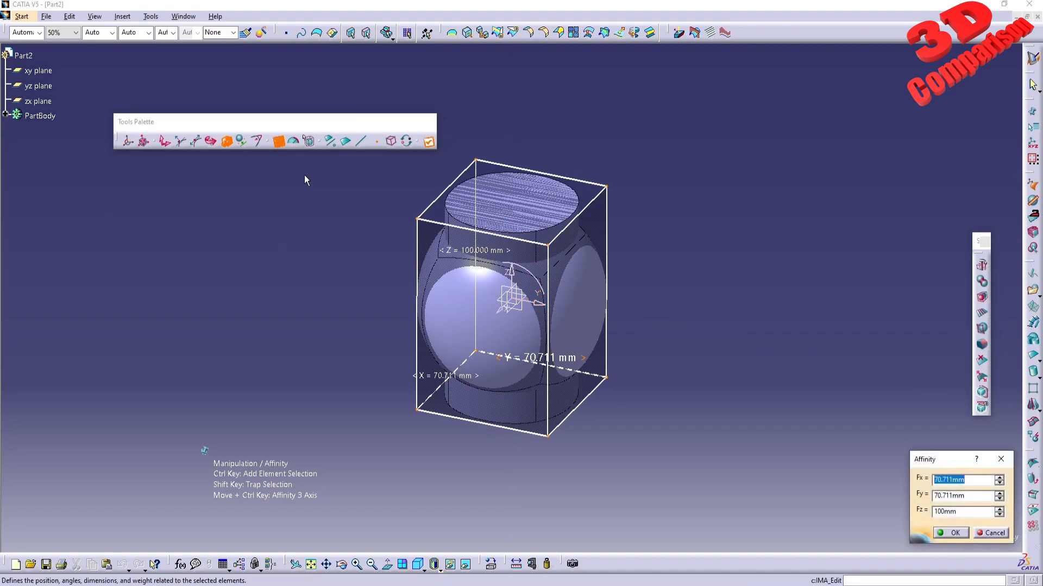
pyautogui.write('10')
pyautogui.click(975, 496)
pyautogui.doubleClick(975, 496)
pyautogui.write('10')
pyautogui.click(959, 481)
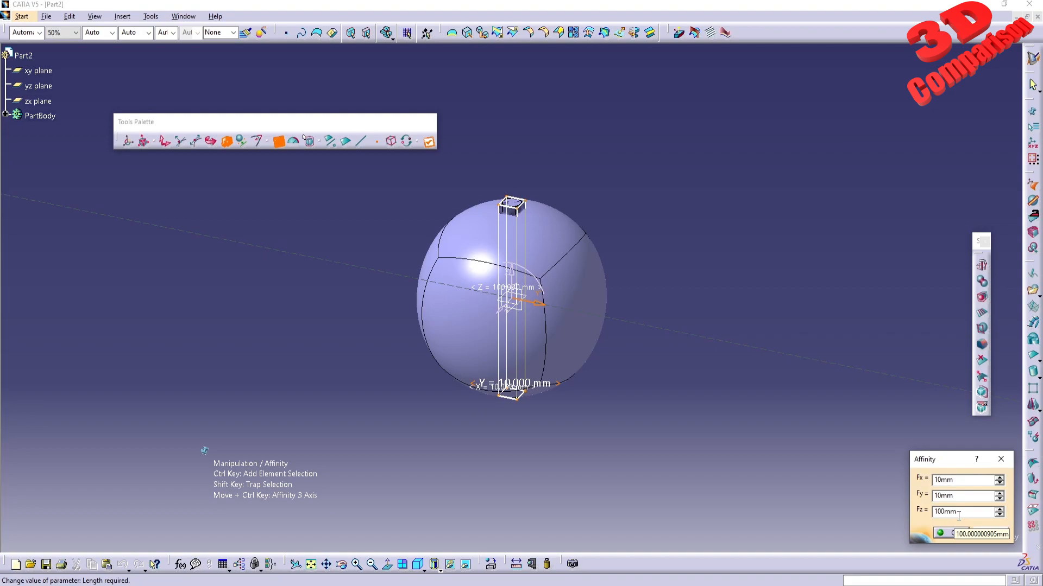
pyautogui.click(959, 533)
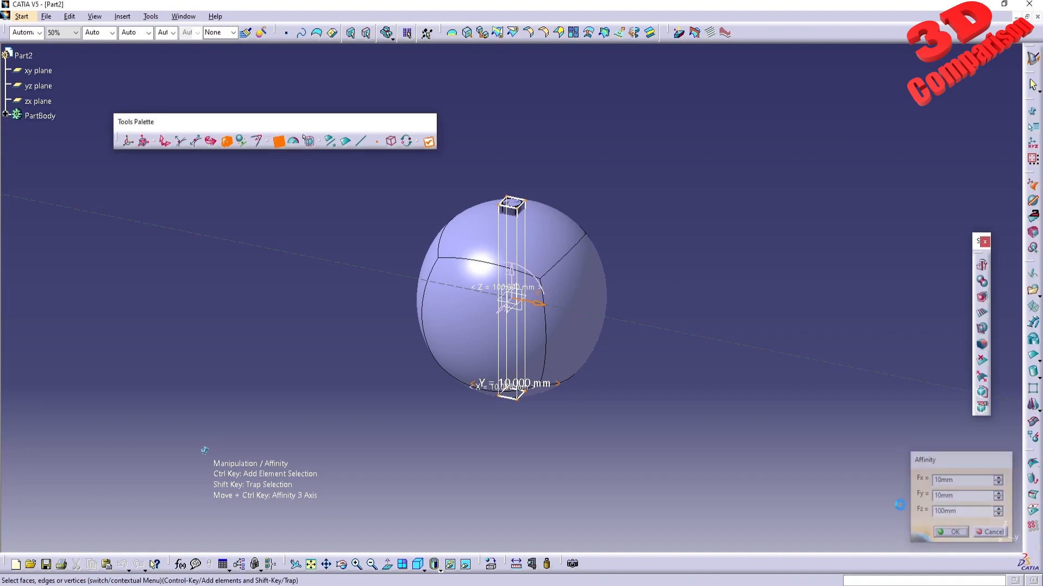
# Translate the thin cylinder up to z = 80 mm so it enters the sphere's top, and finish editing it
pyautogui.click(169, 145)
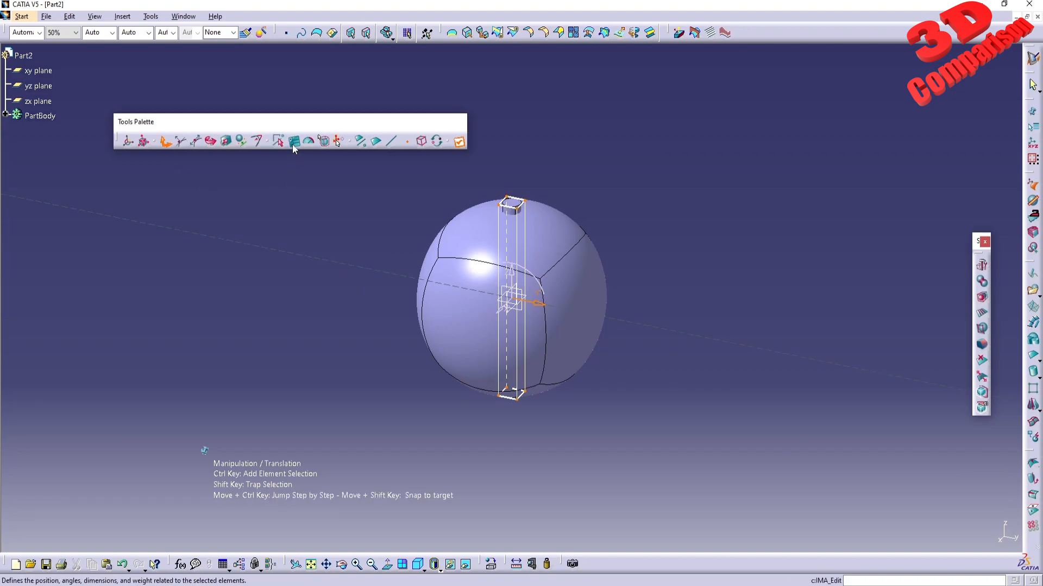
pyautogui.click(293, 143)
pyautogui.moveTo(954, 494); pyautogui.dragTo(897, 492)
pyautogui.write('80')
pyautogui.click(956, 479)
pyautogui.moveTo(571, 318); pyautogui.dragTo(527, 286, button='middle')
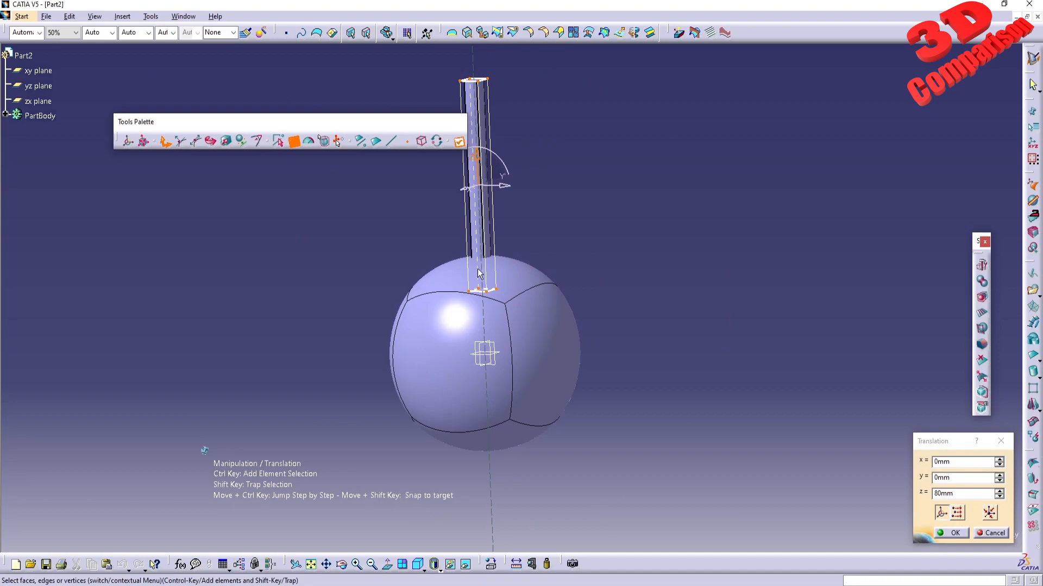
pyautogui.click(958, 533)
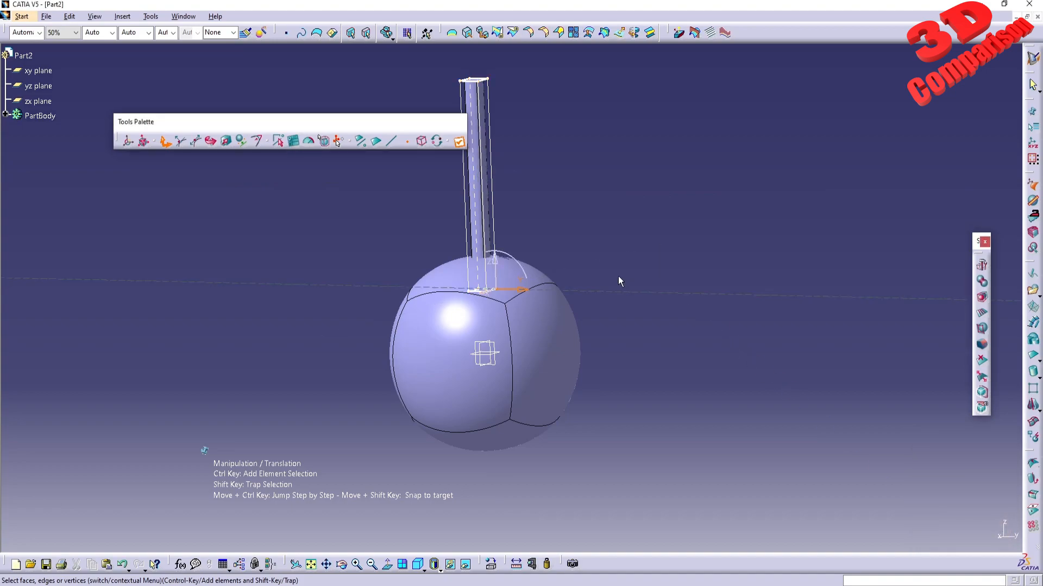
pyautogui.moveTo(511, 226); pyautogui.dragTo(533, 333, button='middle')
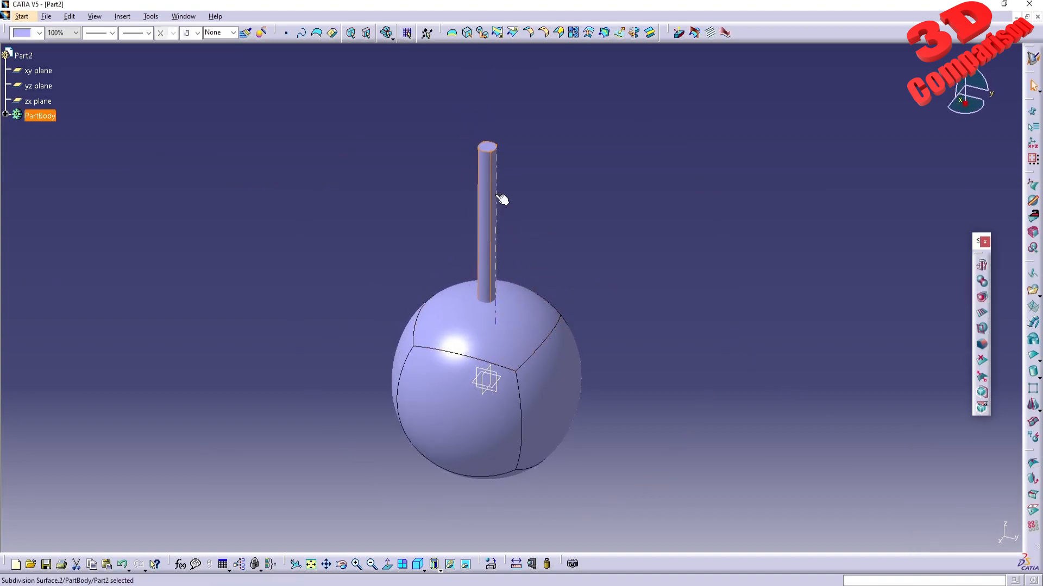
# Duplicate the cylinder surface, Subdivision Surface.2, within the PartBody
pyautogui.click(6, 114)
pyautogui.click(61, 145)
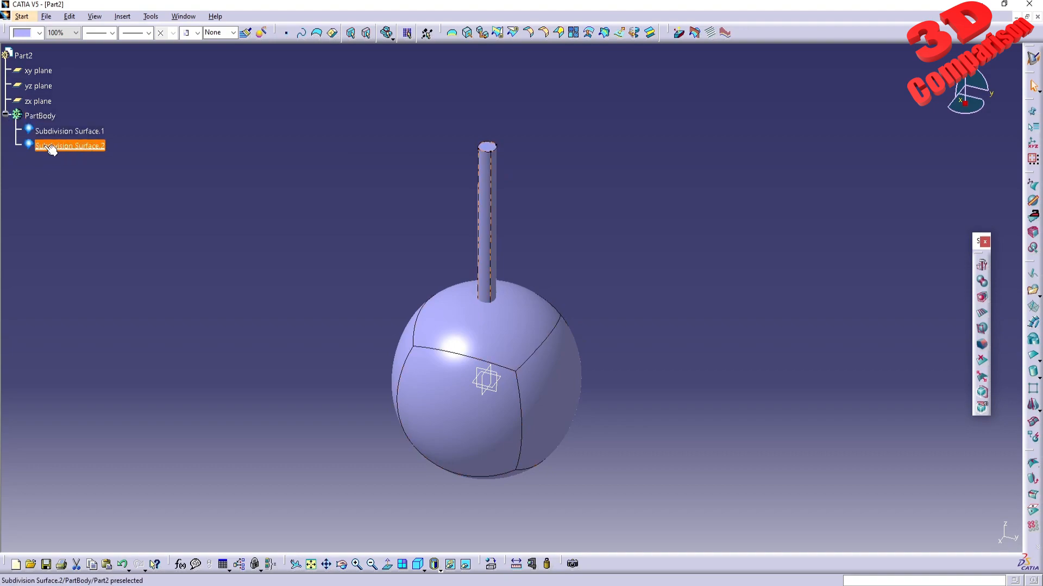
pyautogui.click(89, 147)
pyautogui.hotkey('ctrl', 'c')
pyautogui.hotkey('ctrl', 'v')
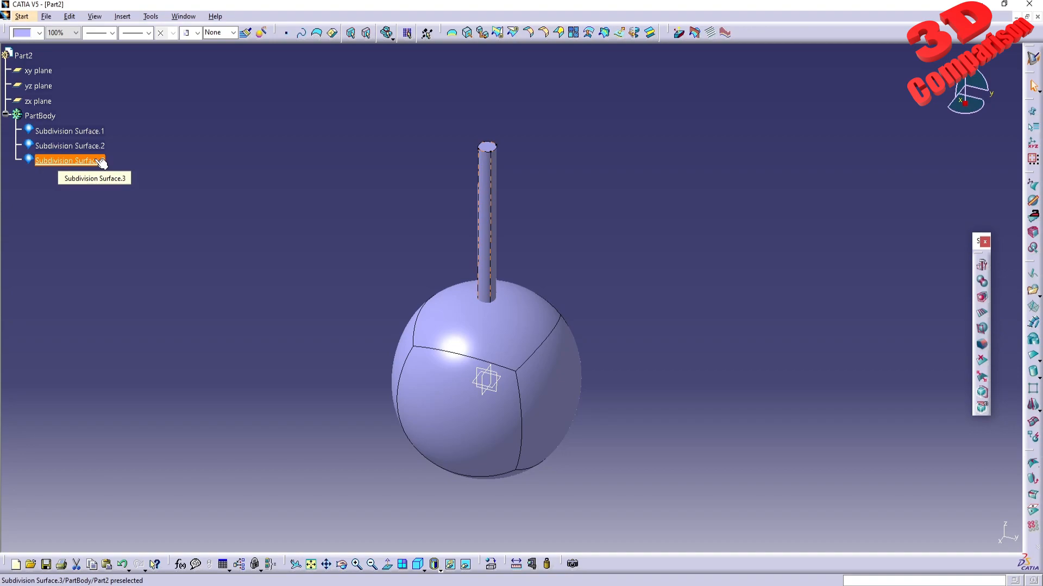
# Edit the copied cylinder, select all its elements and translate it along Y to y = 25 mm
pyautogui.doubleClick(97, 161)
pyautogui.moveTo(247, 124); pyautogui.dragTo(312, 91)
pyautogui.click(486, 108)
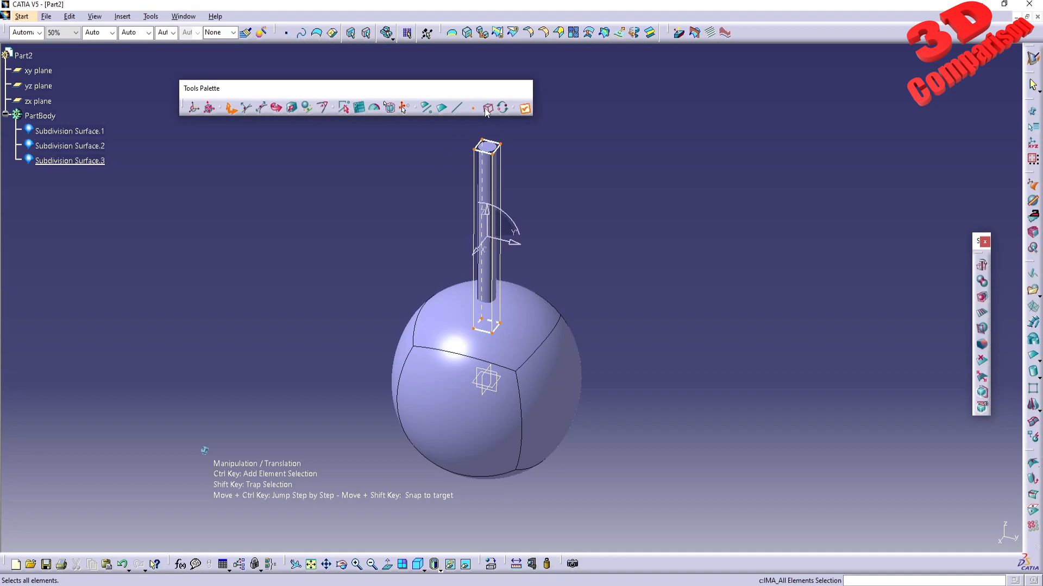
pyautogui.click(233, 111)
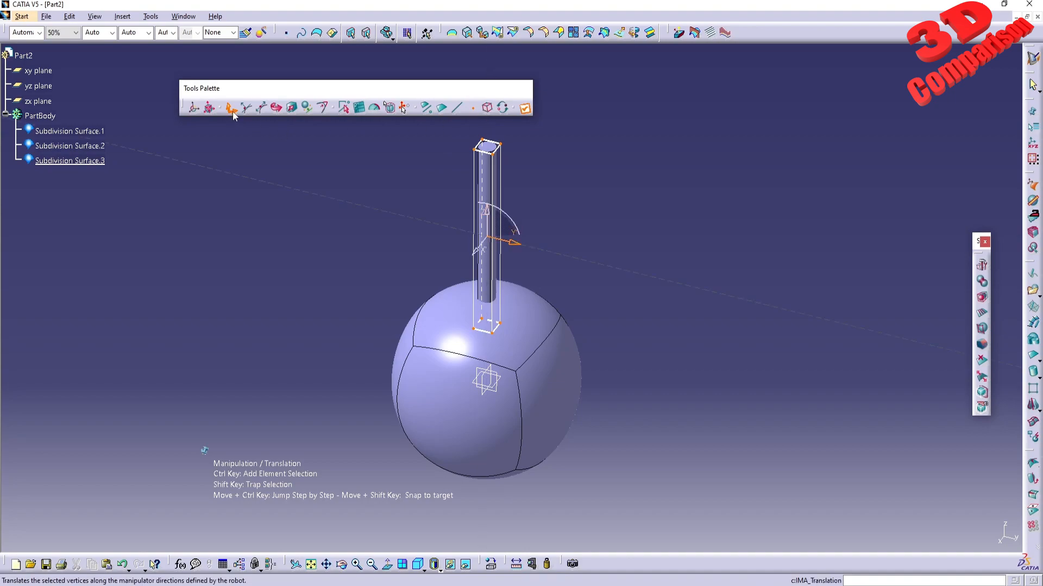
pyautogui.moveTo(509, 246); pyautogui.dragTo(548, 281)
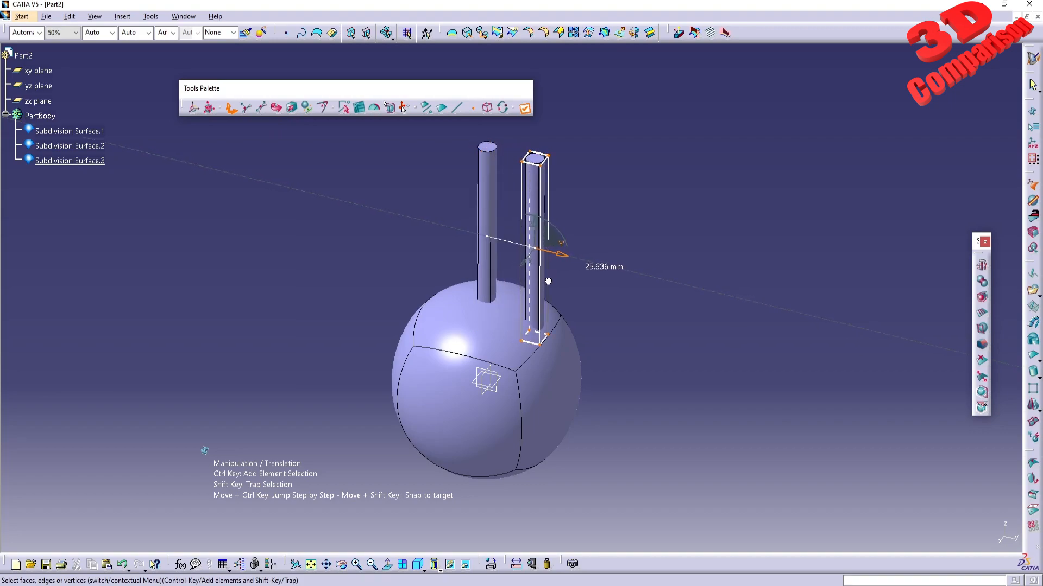
pyautogui.click(360, 109)
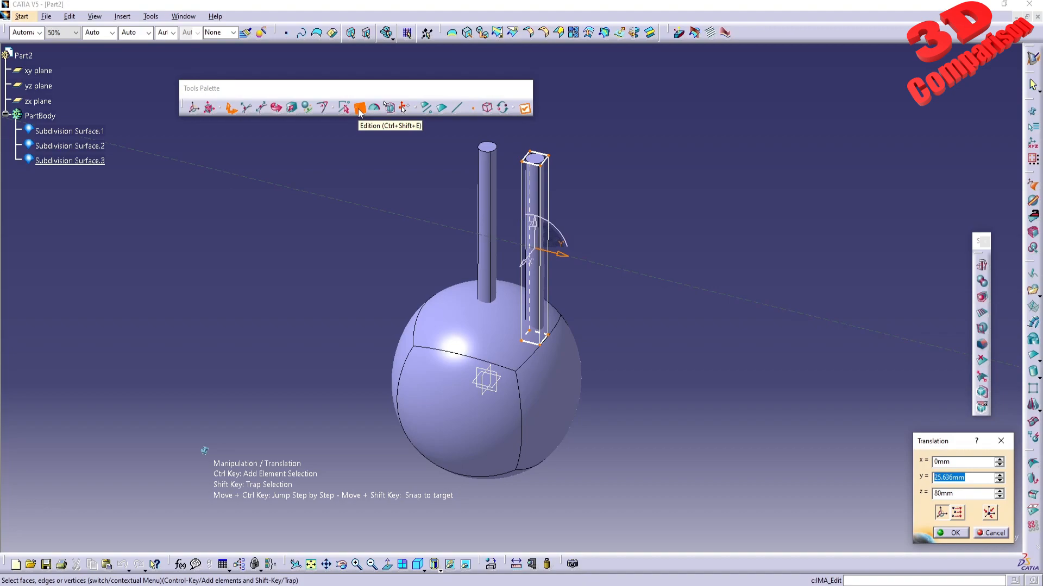
pyautogui.write('25')
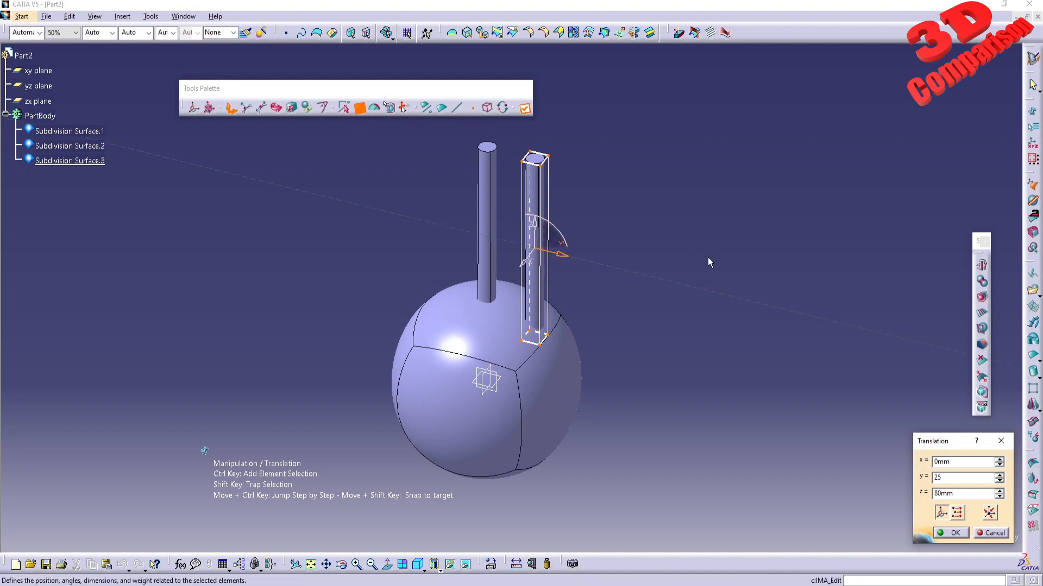
pyautogui.click(951, 532)
# Translate the copied cylinder along X to about x = 34 mm, in front of the original cylinder
pyautogui.moveTo(602, 363); pyautogui.dragTo(554, 379, button='middle')
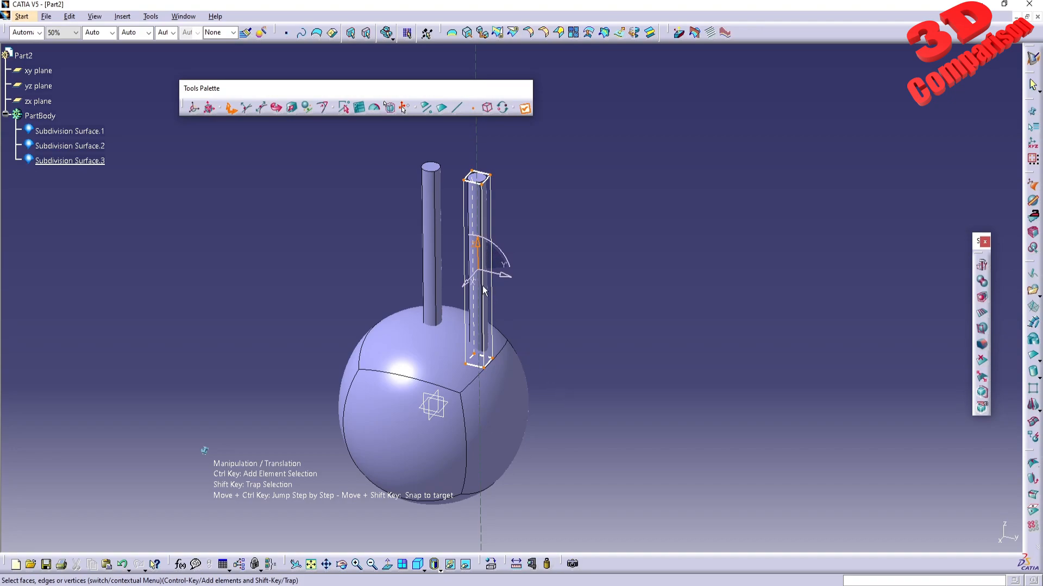
pyautogui.moveTo(468, 286); pyautogui.dragTo(447, 325)
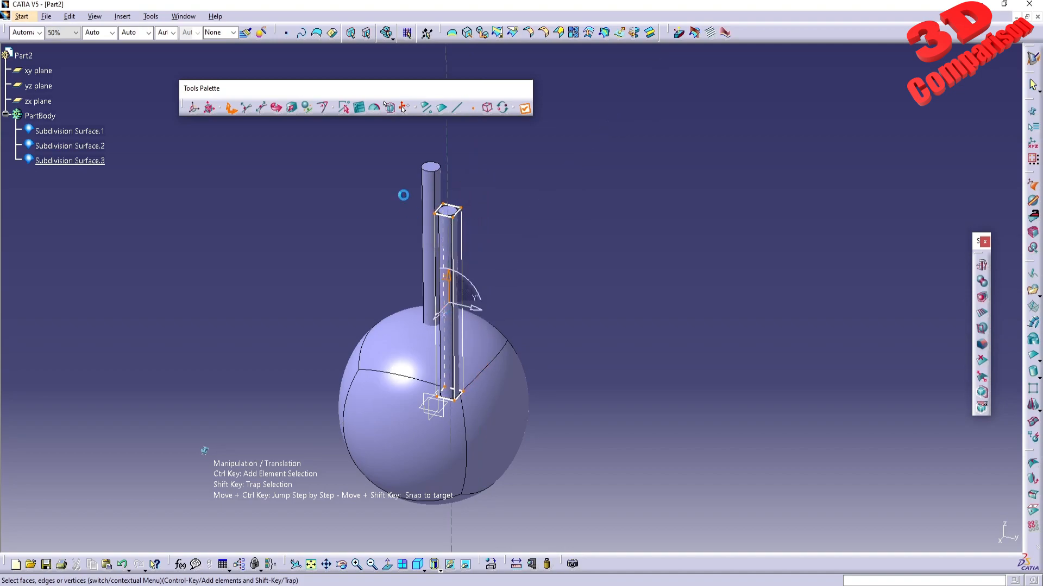
pyautogui.click(359, 108)
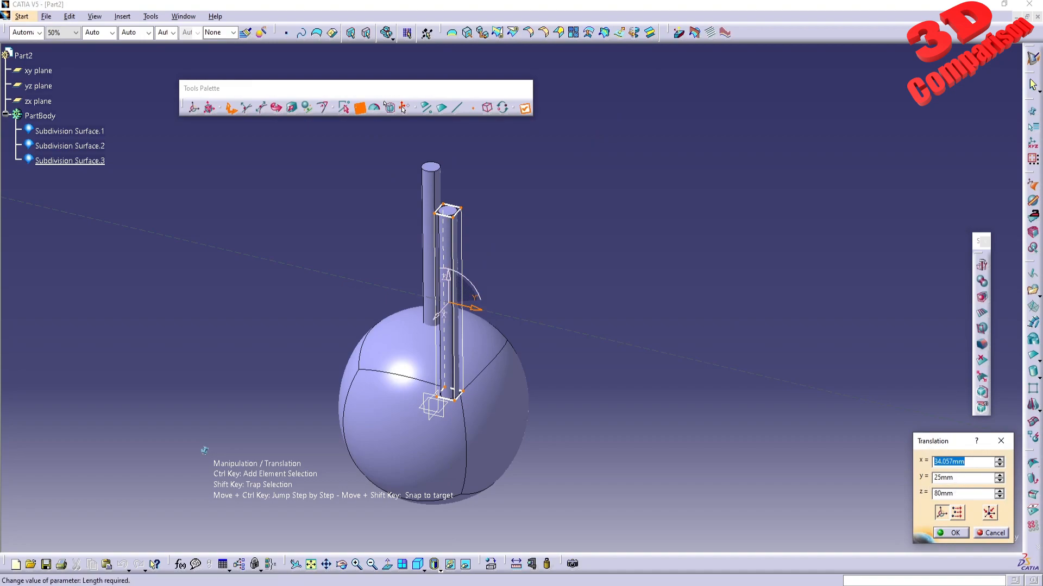
pyautogui.click(951, 533)
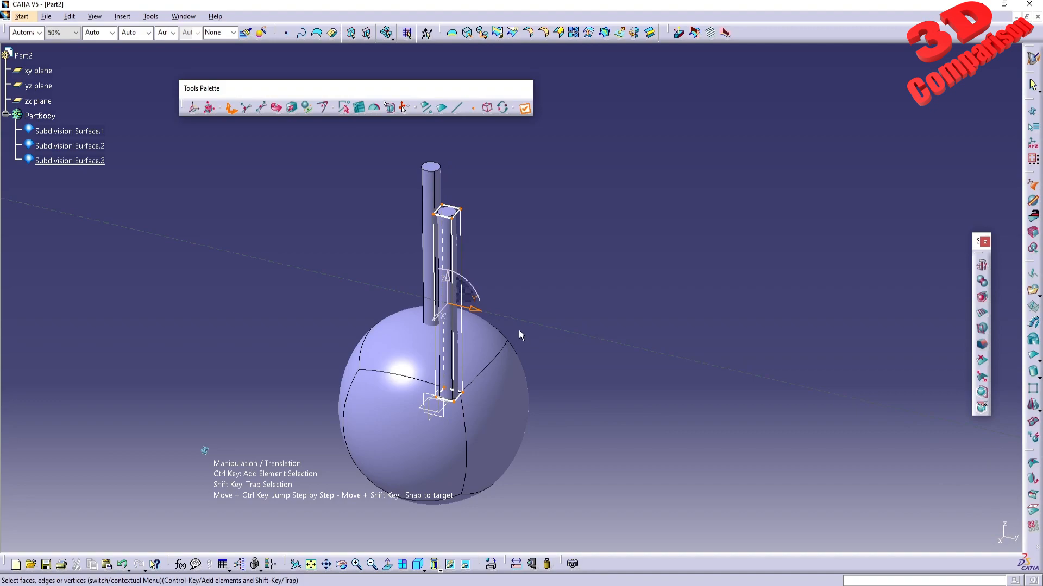
# Rotate the copied cylinder about X, setting R/x to -15 deg
pyautogui.click(277, 110)
pyautogui.moveTo(649, 308); pyautogui.dragTo(568, 342, button='middle')
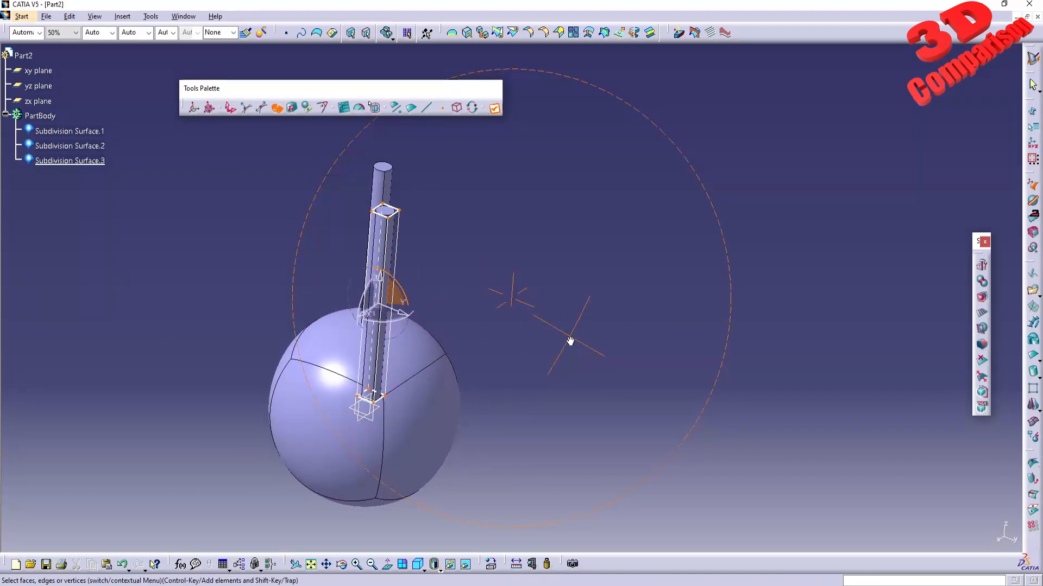
pyautogui.moveTo(395, 282)
pyautogui.mouseDown()
pyautogui.moveTo(408, 287)
pyautogui.moveTo(401, 277)
pyautogui.mouseUp()
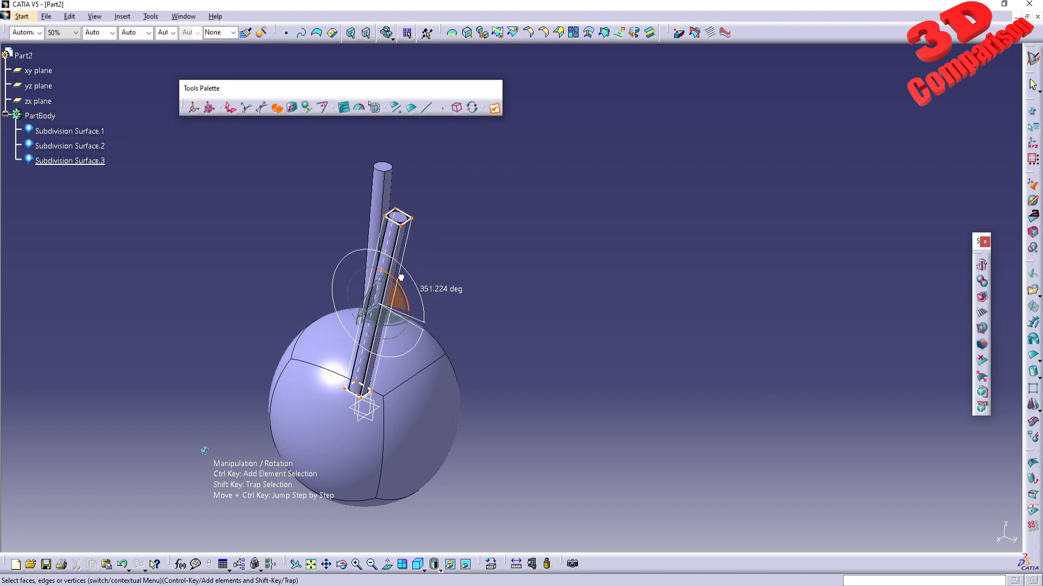
pyautogui.click(344, 108)
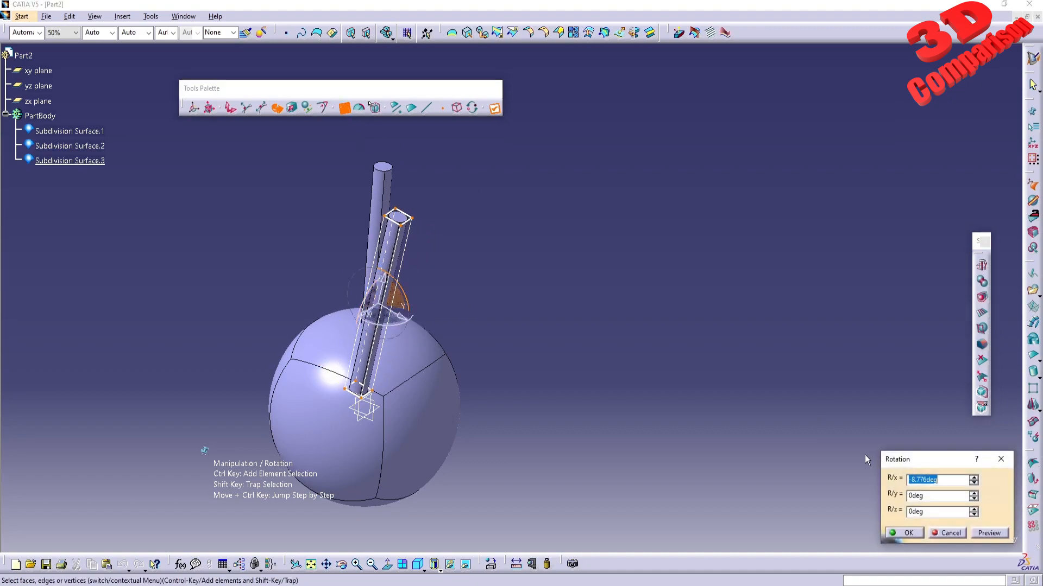
pyautogui.write('-15')
pyautogui.press('Tab')
pyautogui.click(907, 533)
# Tilt the copied cylinder sideways by setting its rotation to R/x = -15 deg, R/y = 20 deg and R/z = -5 deg
pyautogui.moveTo(511, 412); pyautogui.dragTo(476, 404, button='middle')
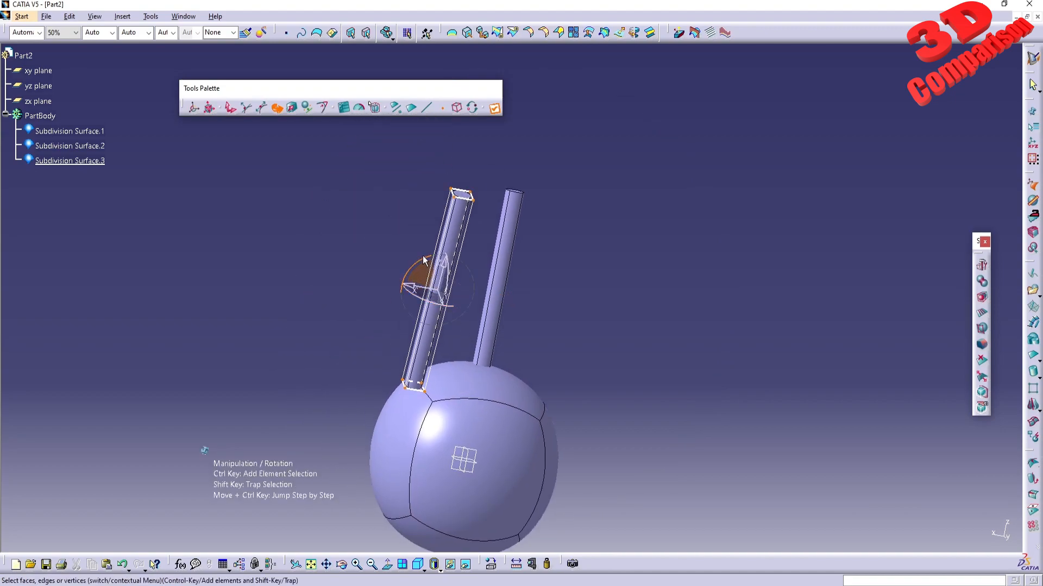
pyautogui.moveTo(424, 259); pyautogui.dragTo(411, 263)
pyautogui.click(344, 108)
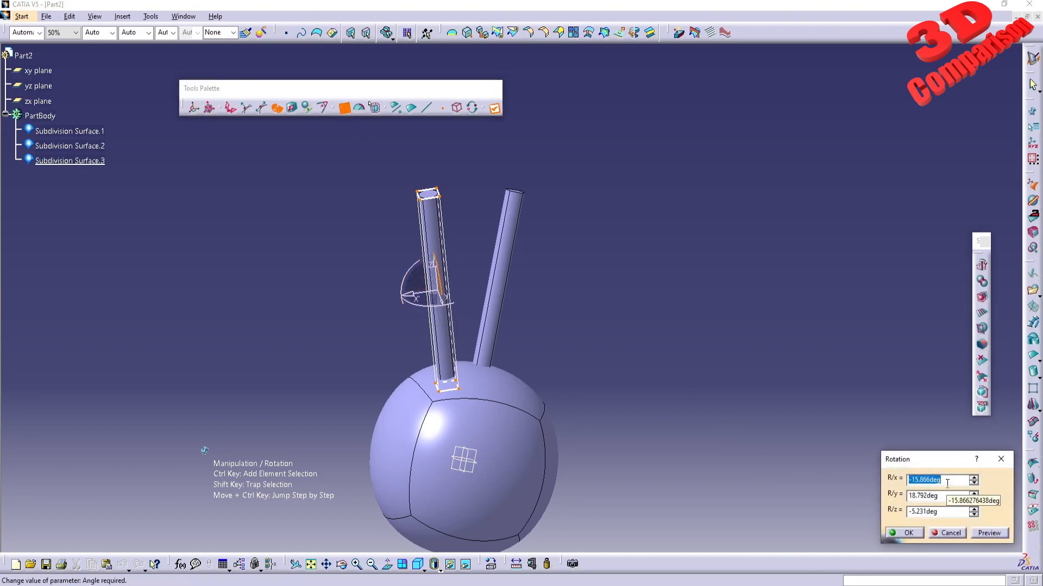
pyautogui.write('-15')
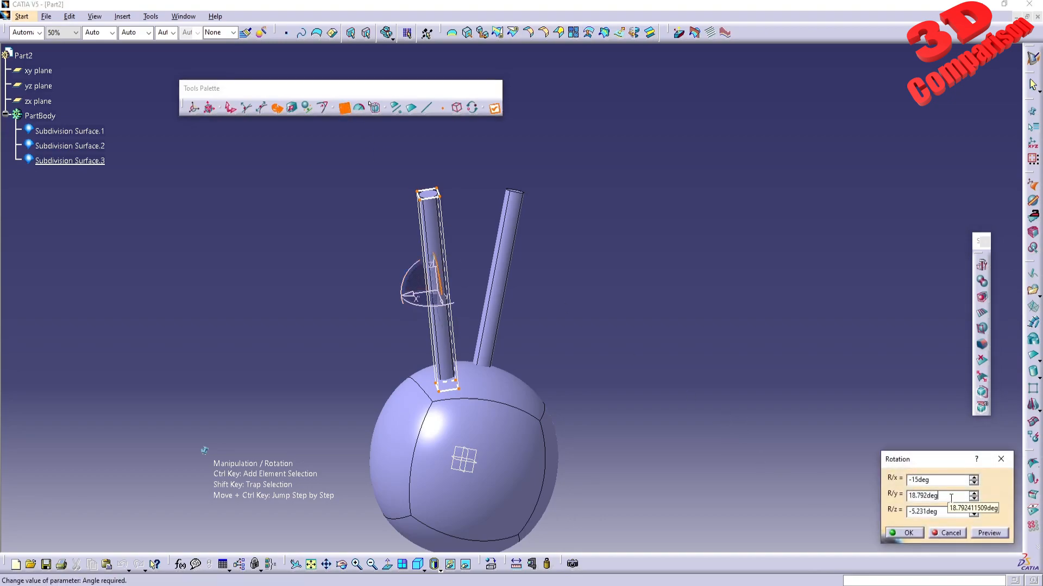
pyautogui.doubleClick(951, 497)
pyautogui.write('20')
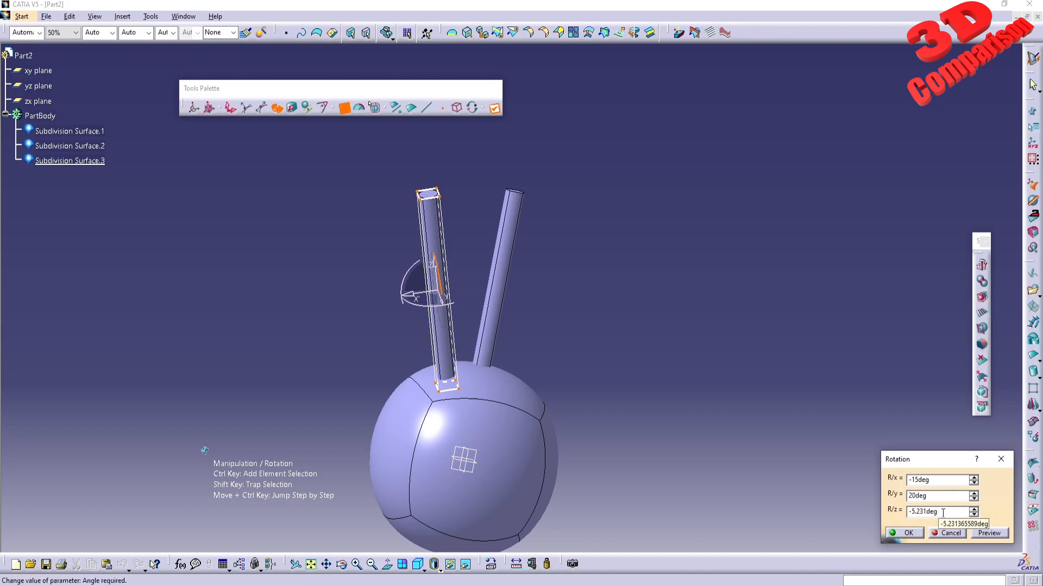
pyautogui.doubleClick(943, 512)
pyautogui.write('-5')
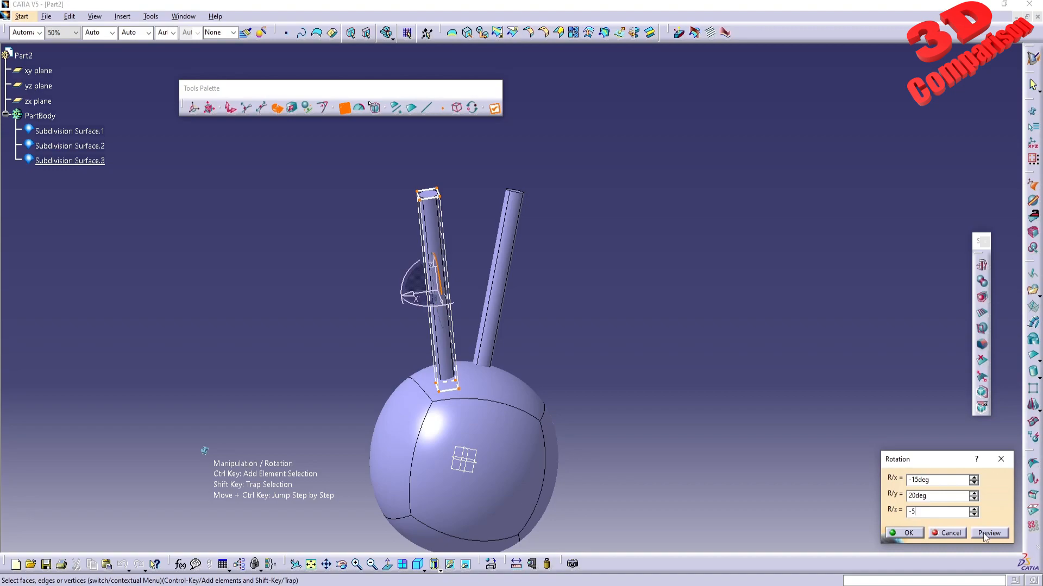
pyautogui.click(984, 537)
pyautogui.moveTo(446, 365); pyautogui.dragTo(382, 308, button='middle')
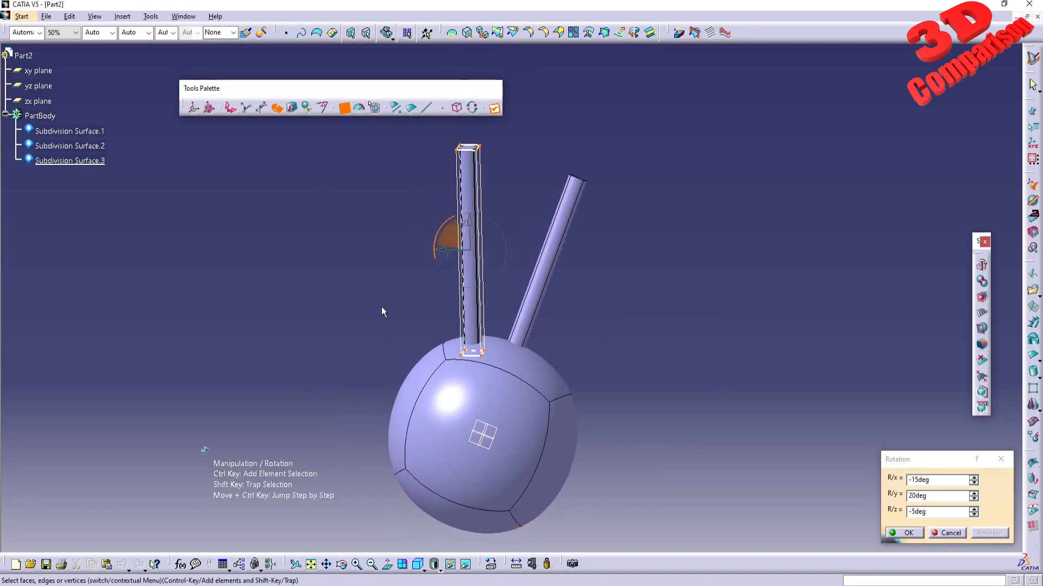
pyautogui.click(907, 534)
# Try lowering the tilted cylinder into the sphere's top and setting its z translation to 80 mm
pyautogui.moveTo(584, 372); pyautogui.dragTo(443, 380, button='middle')
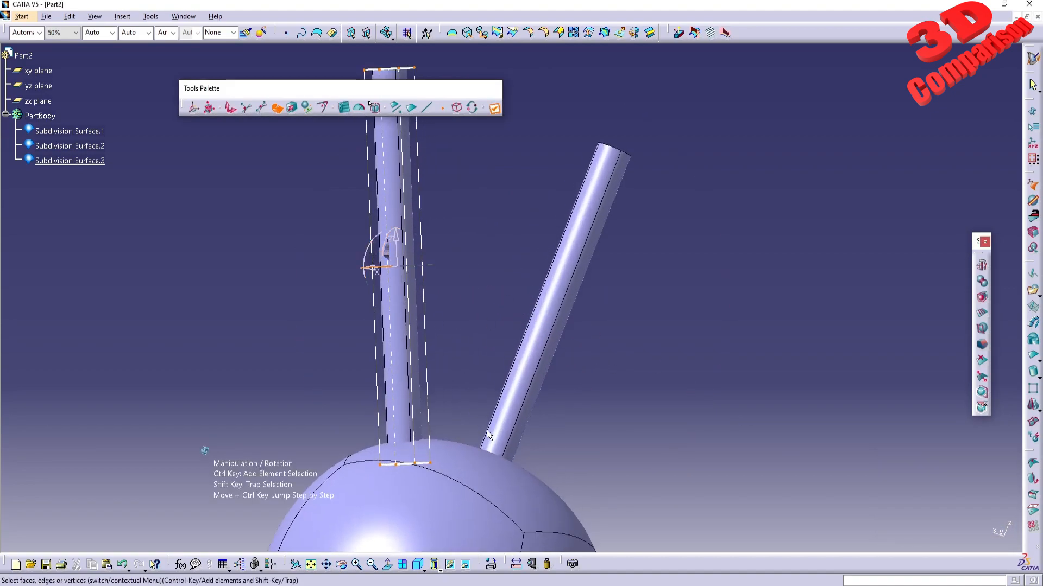
pyautogui.click(229, 108)
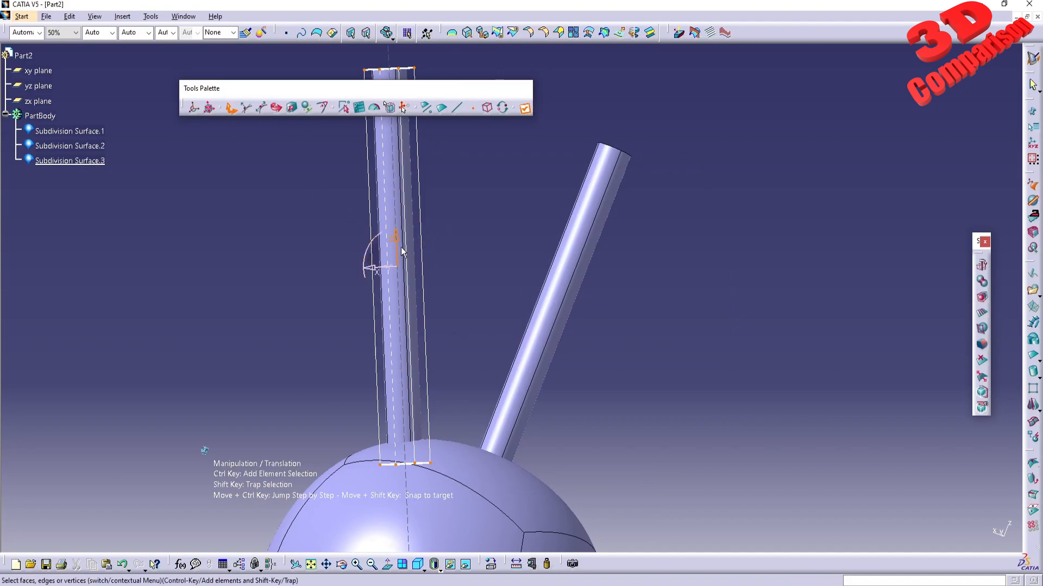
pyautogui.moveTo(395, 250); pyautogui.dragTo(397, 280)
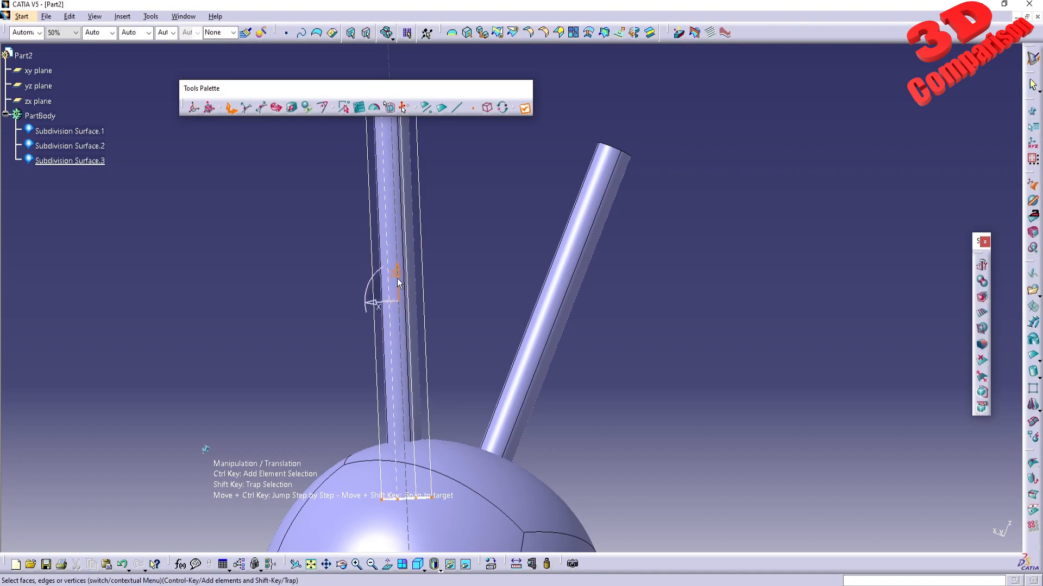
pyautogui.click(360, 108)
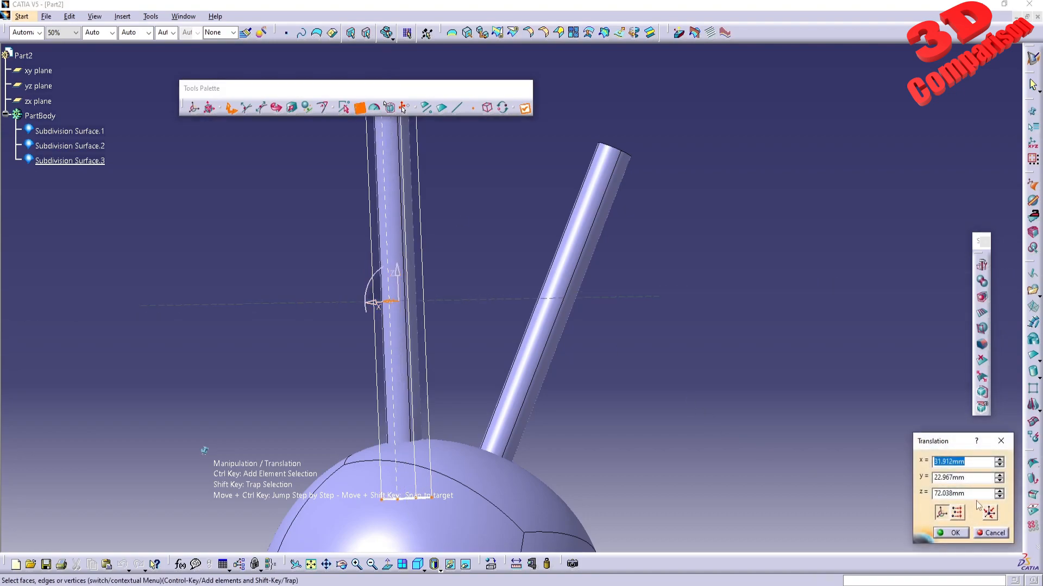
pyautogui.moveTo(966, 495); pyautogui.dragTo(932, 495)
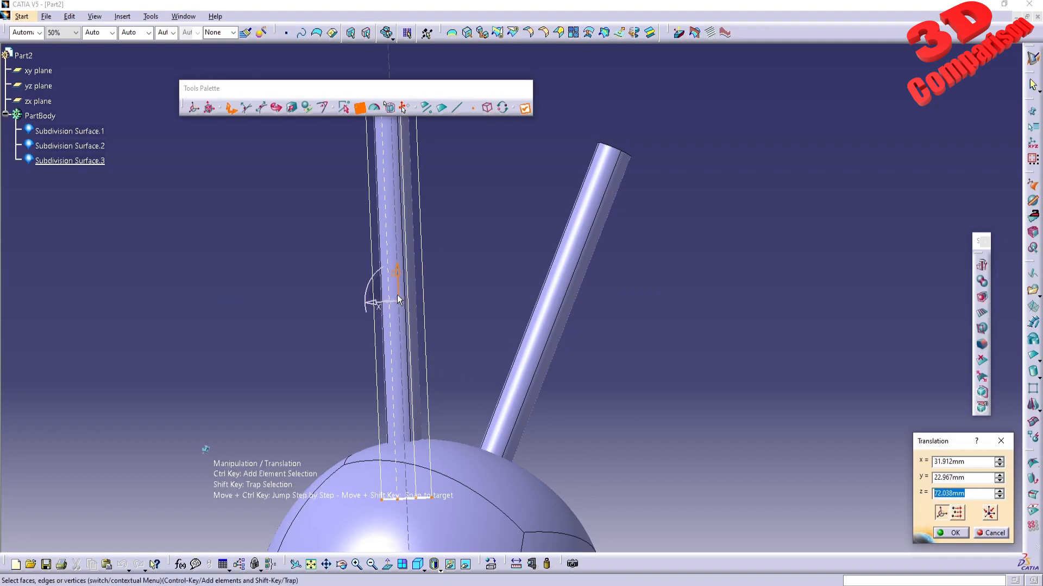
pyautogui.write('80')
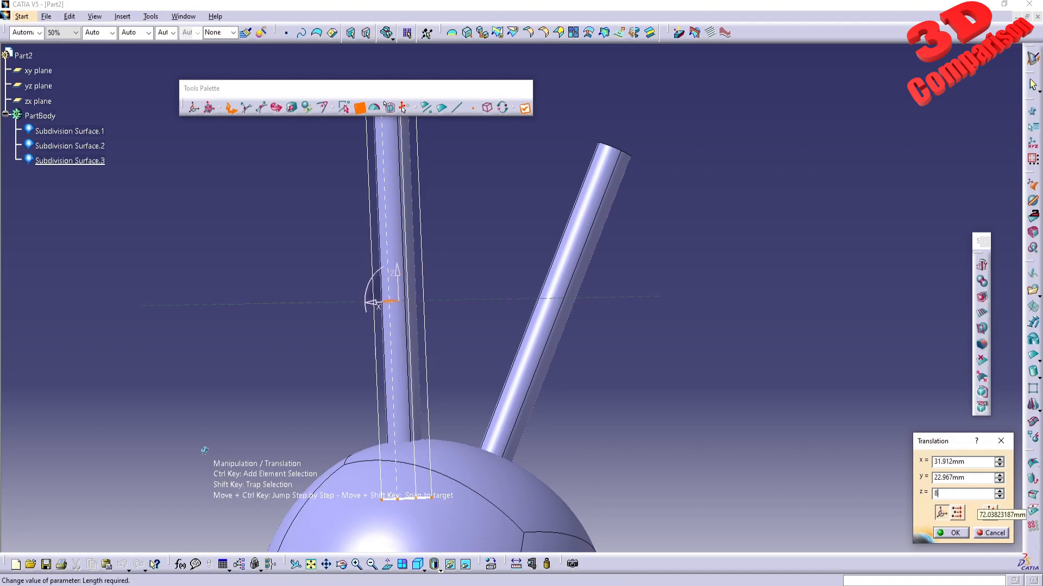
pyautogui.click(952, 533)
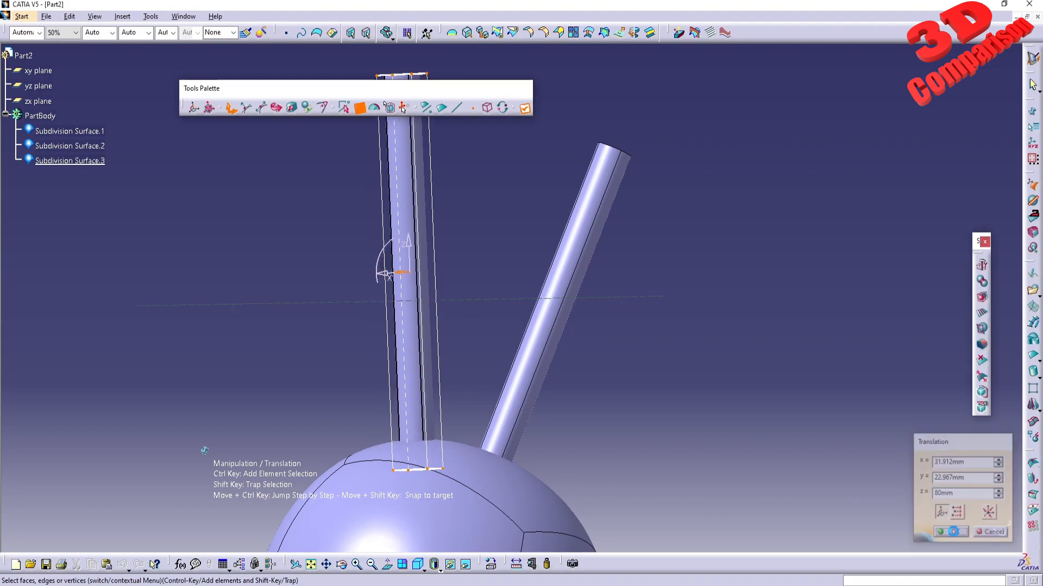
# Undo the last two translations of the tilted cylinder
pyautogui.moveTo(452, 321); pyautogui.dragTo(442, 433, button='middle')
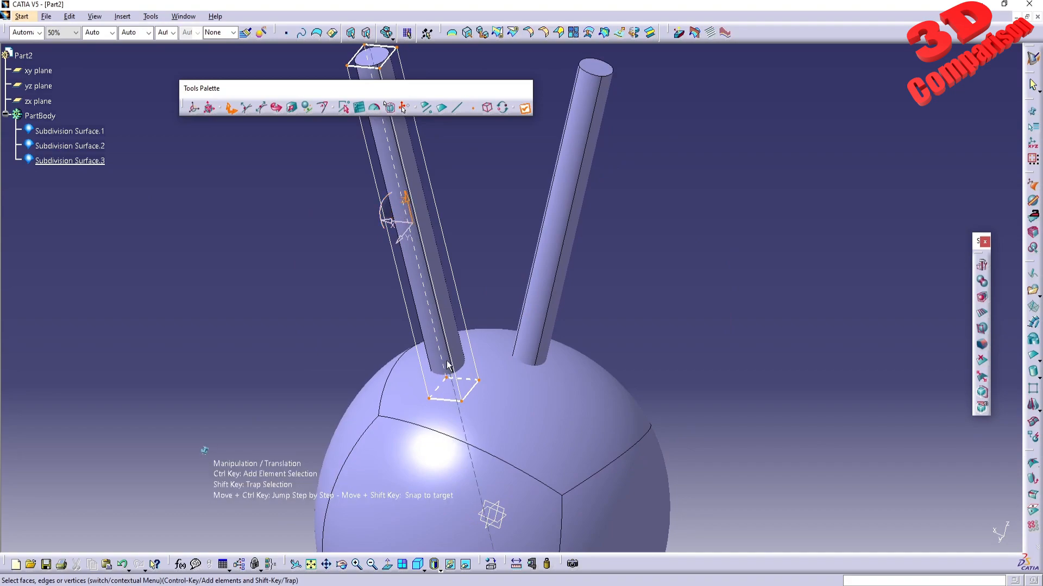
pyautogui.hotkey('ctrl', 'z')
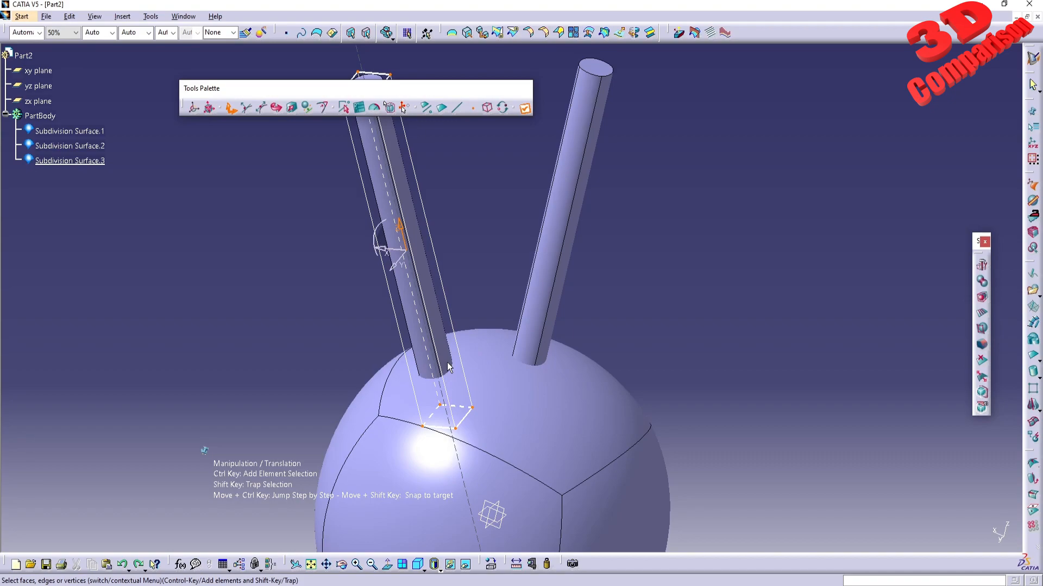
pyautogui.hotkey('ctrl', 'z')
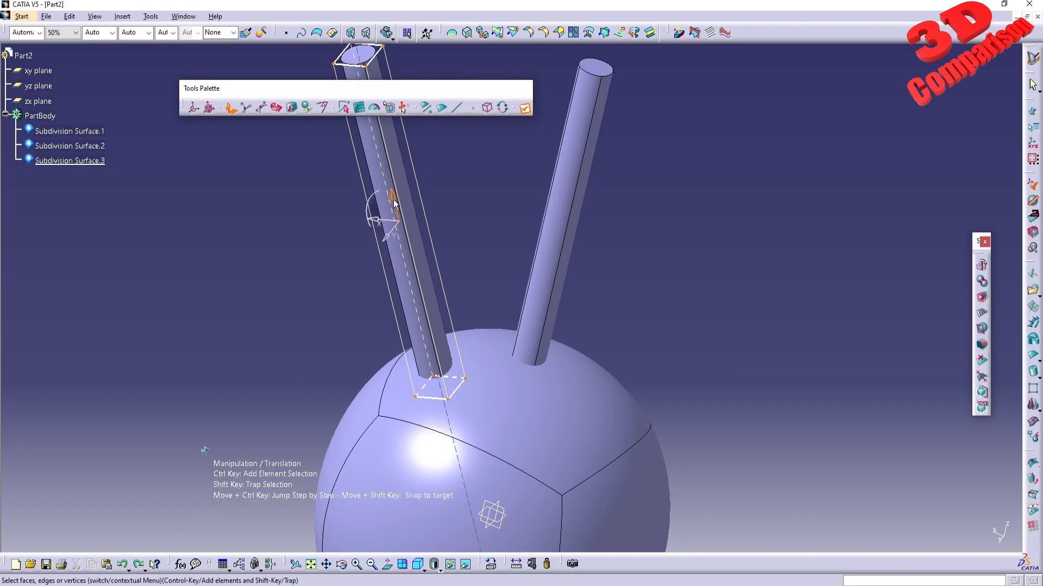
# Lower the tilted cylinder in 5 mm increments deeper into the sphere's top and finish editing it
pyautogui.moveTo(395, 201); pyautogui.dragTo(398, 218)
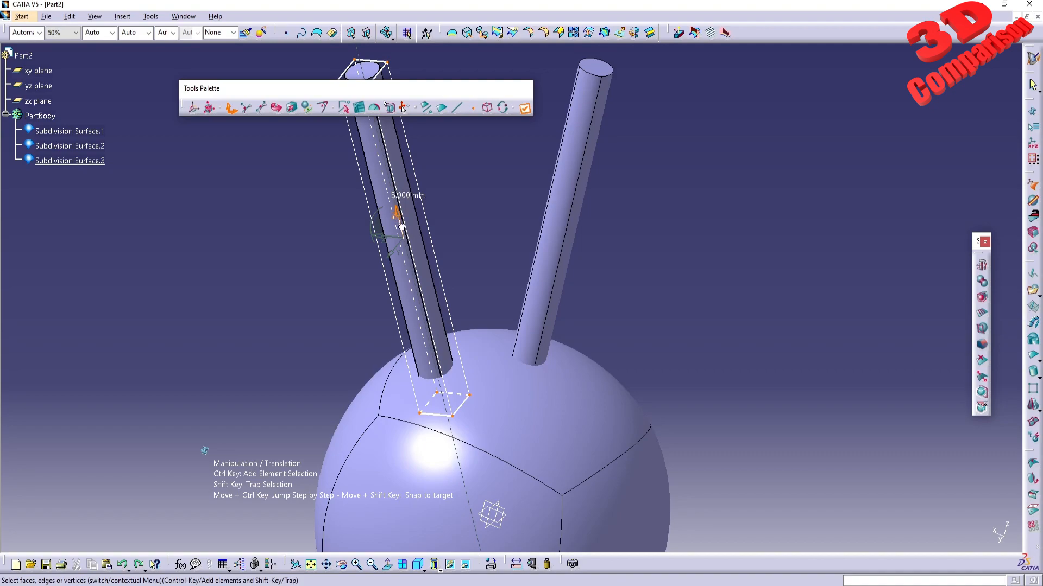
pyautogui.moveTo(403, 235); pyautogui.dragTo(407, 255)
pyautogui.click(483, 301)
# Mirror the tilted cylinder, Subdivision Surface.3, about the yz plane with Symmetry, keeping the weight at 0 %
pyautogui.moveTo(478, 320); pyautogui.dragTo(537, 318, button='middle')
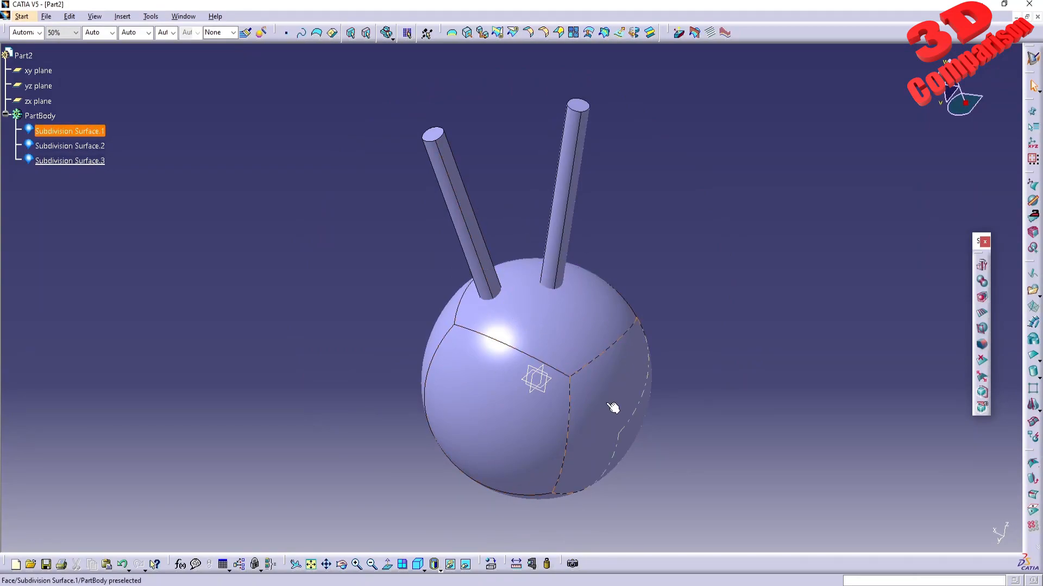
pyautogui.click(1034, 482)
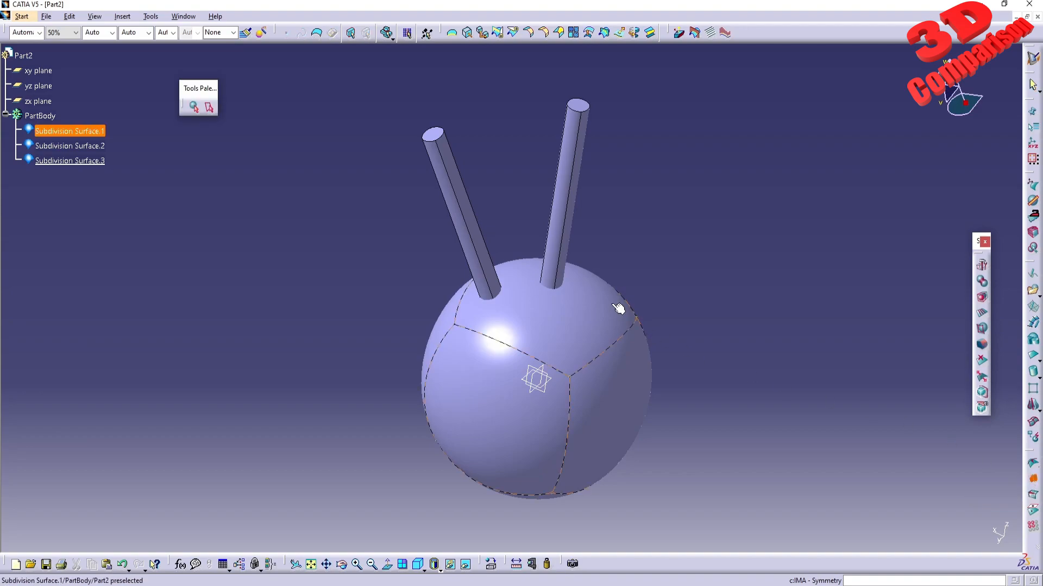
pyautogui.click(468, 220)
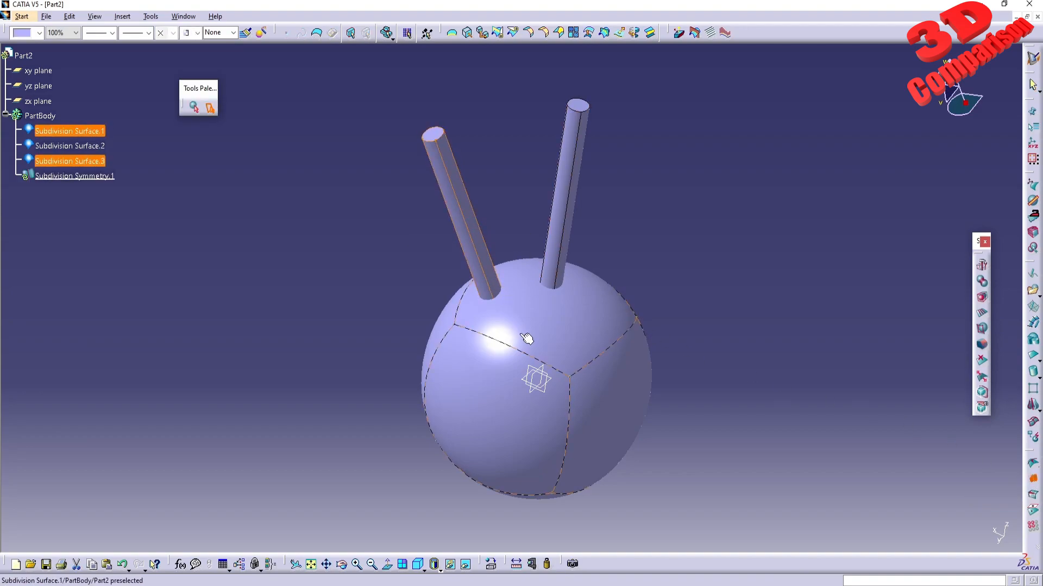
pyautogui.click(543, 372)
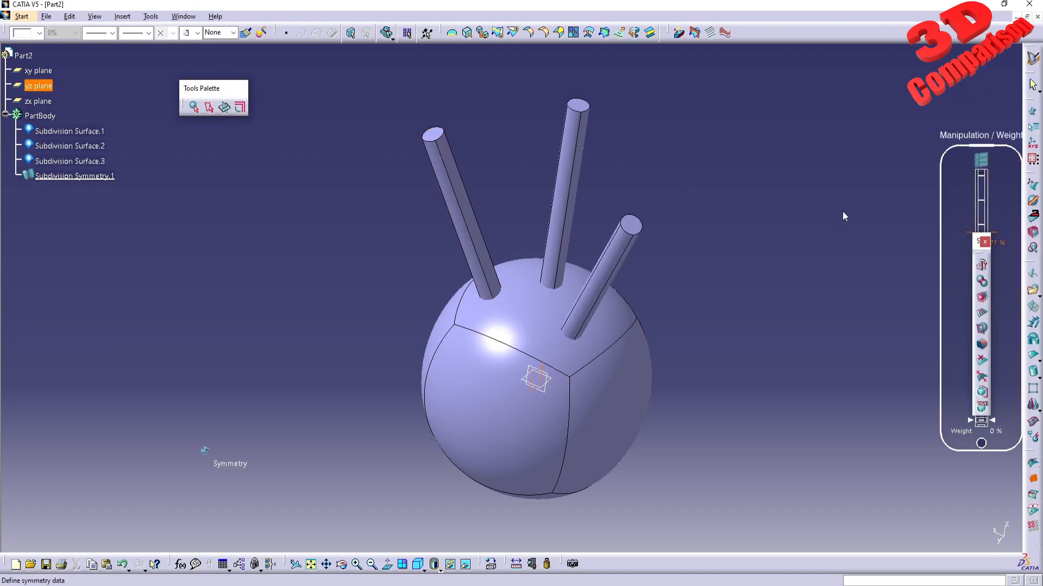
pyautogui.moveTo(976, 241); pyautogui.dragTo(834, 213)
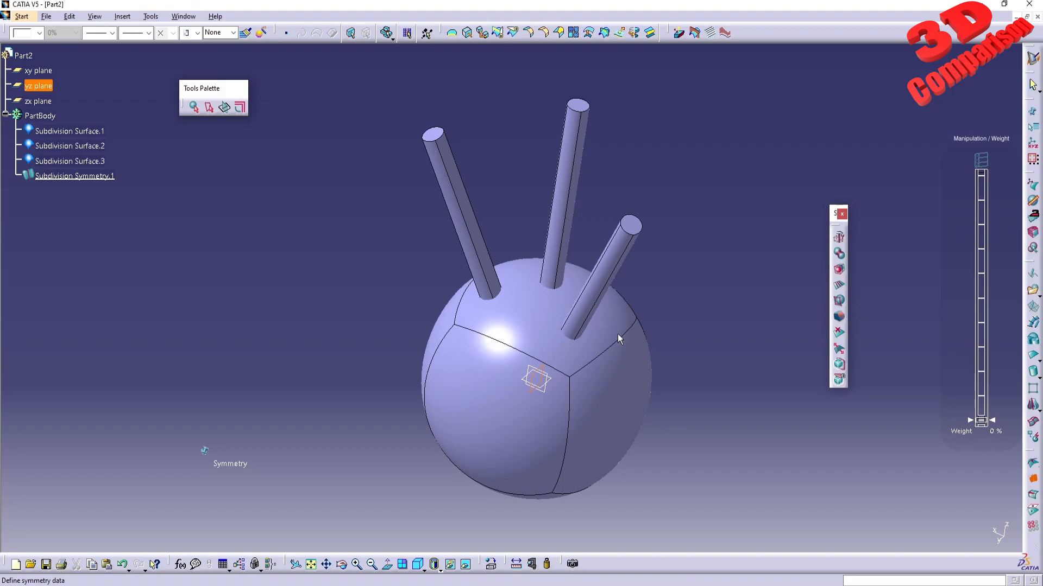
pyautogui.moveTo(980, 421); pyautogui.dragTo(1000, 449)
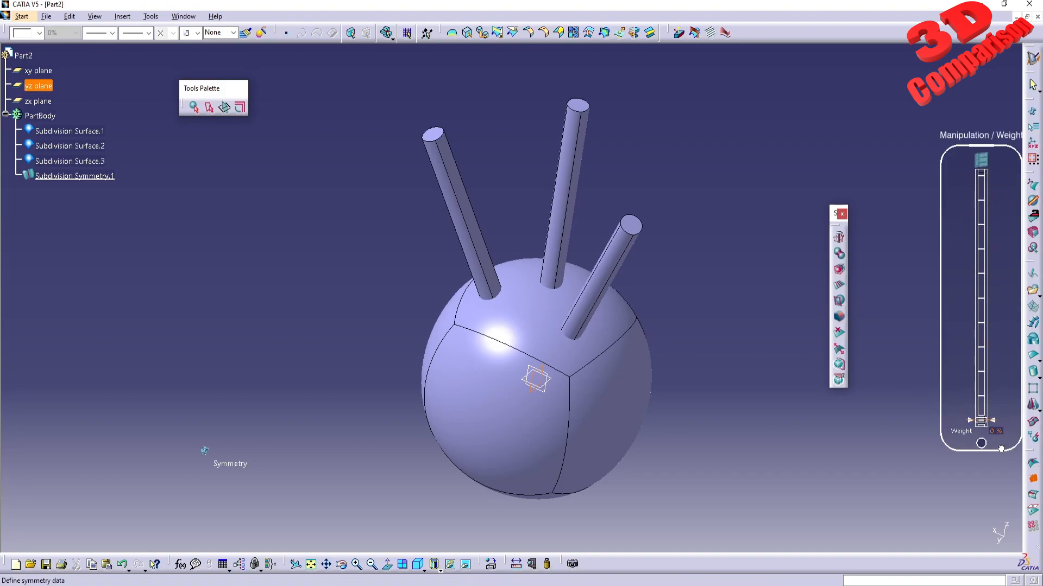
pyautogui.click(745, 381)
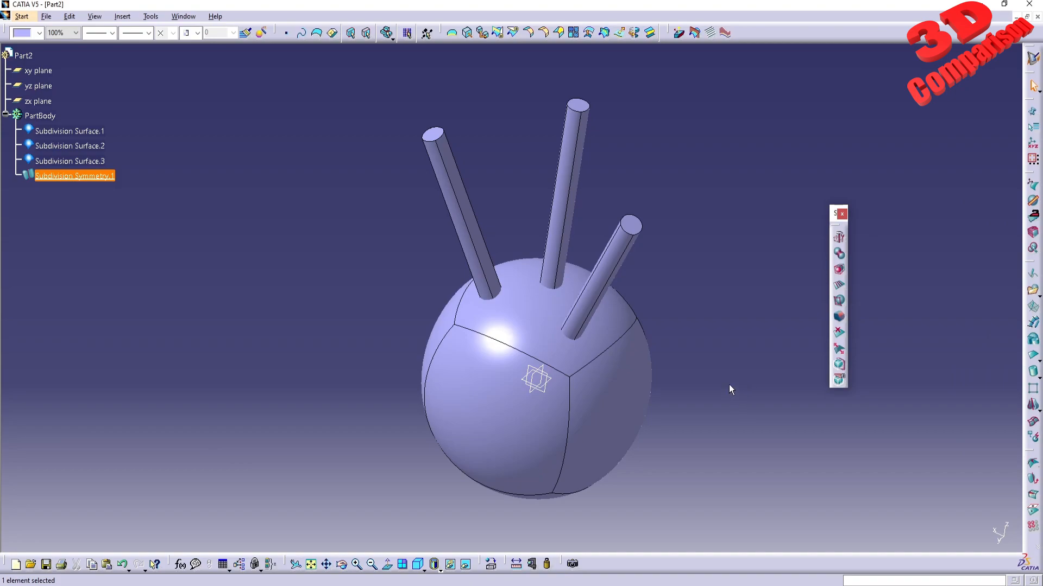
pyautogui.moveTo(542, 373); pyautogui.dragTo(508, 368, button='middle')
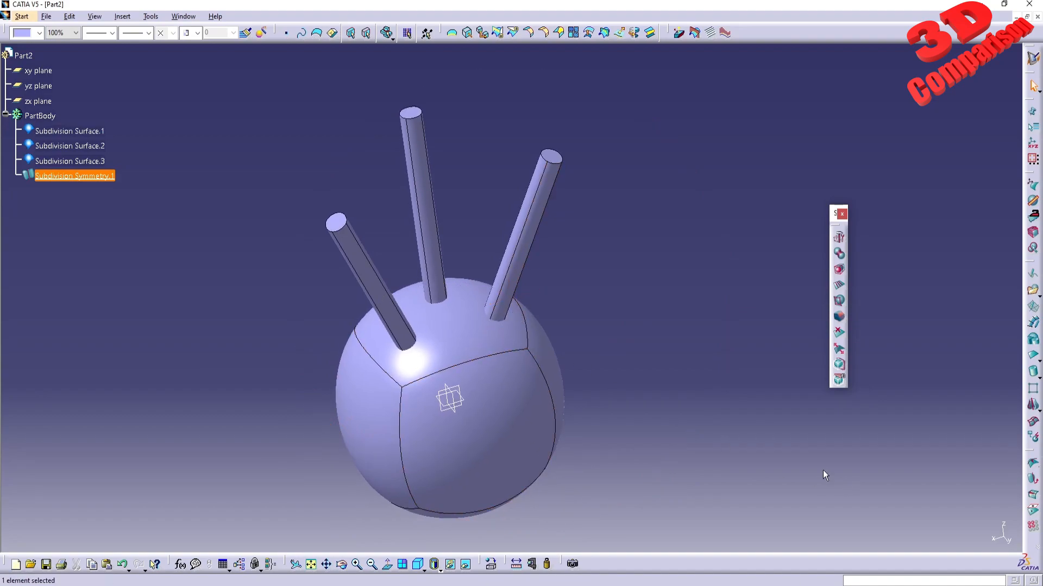
pyautogui.moveTo(494, 400); pyautogui.dragTo(461, 283, button='middle')
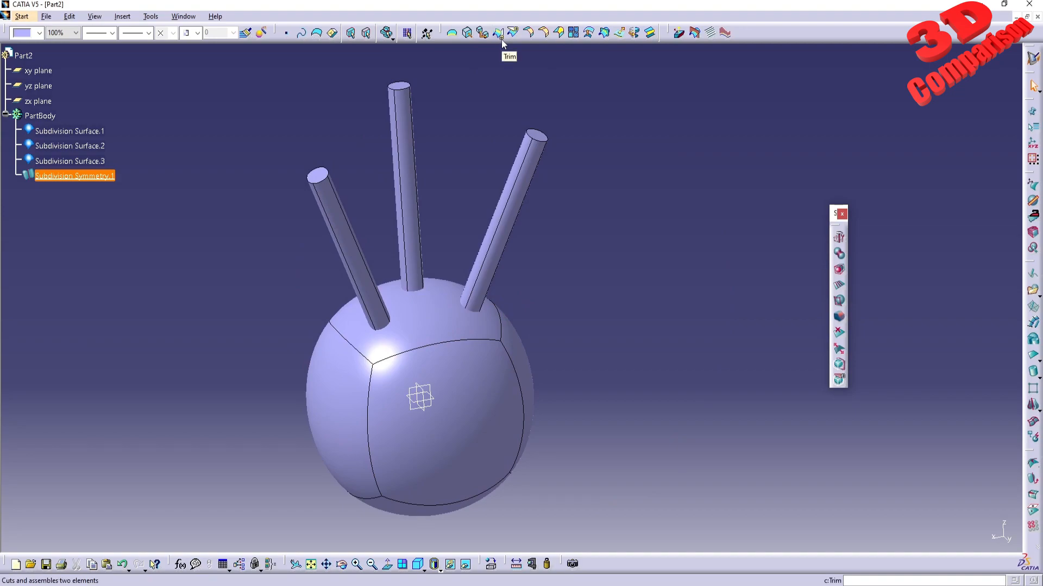
pyautogui.click(498, 34)
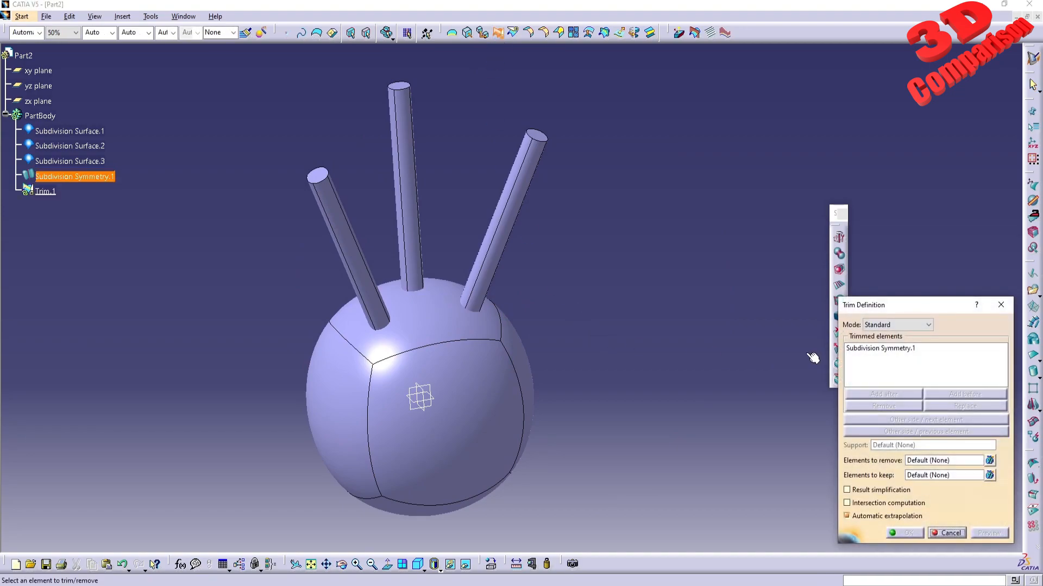
pyautogui.click(1001, 305)
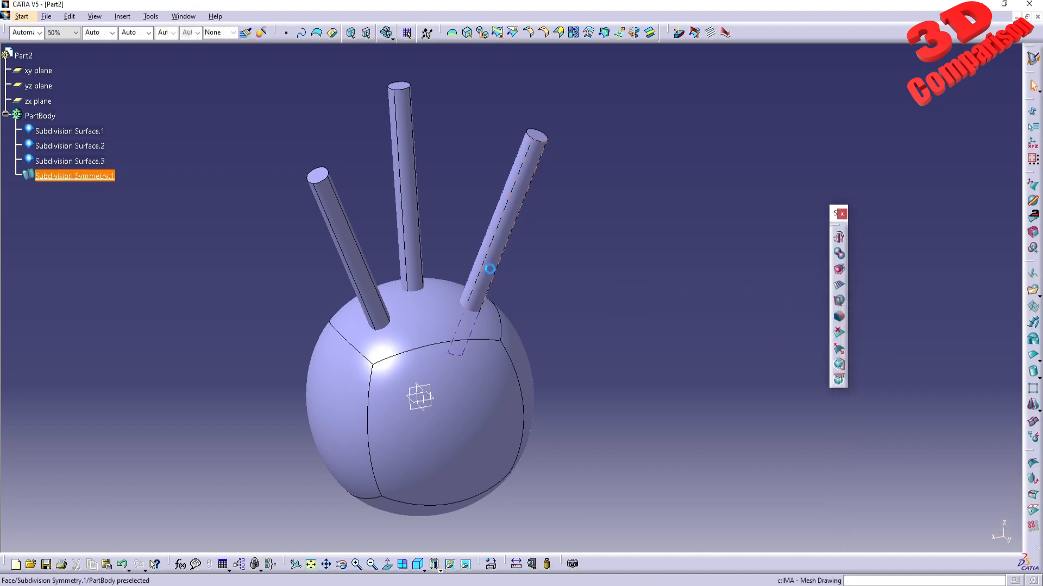
# Trim the sphere with the mirrored cylinder, switching the kept side so that the cylinder cuts a blind finger hole
pyautogui.click(92, 181)
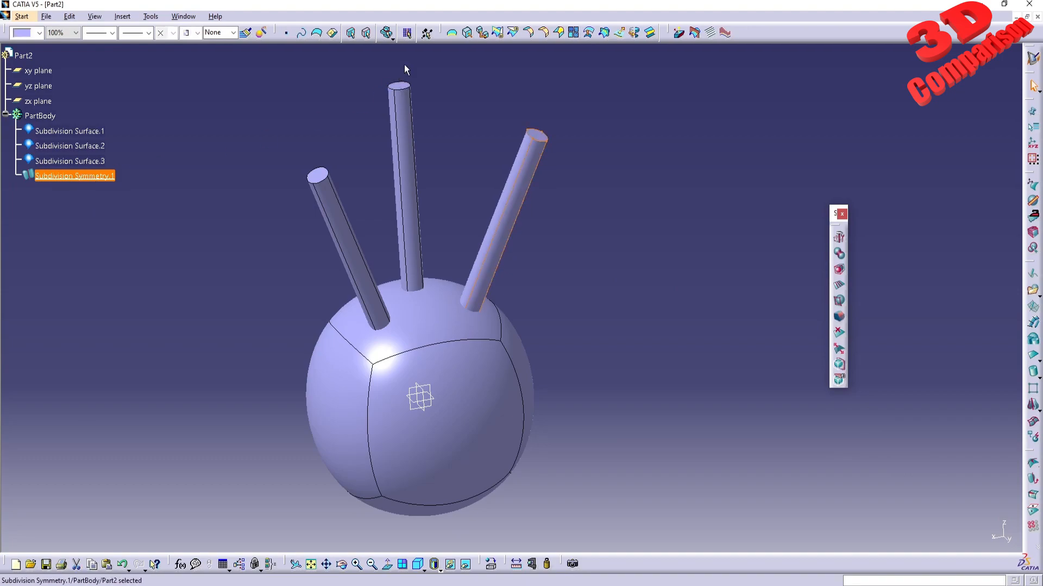
pyautogui.click(242, 214)
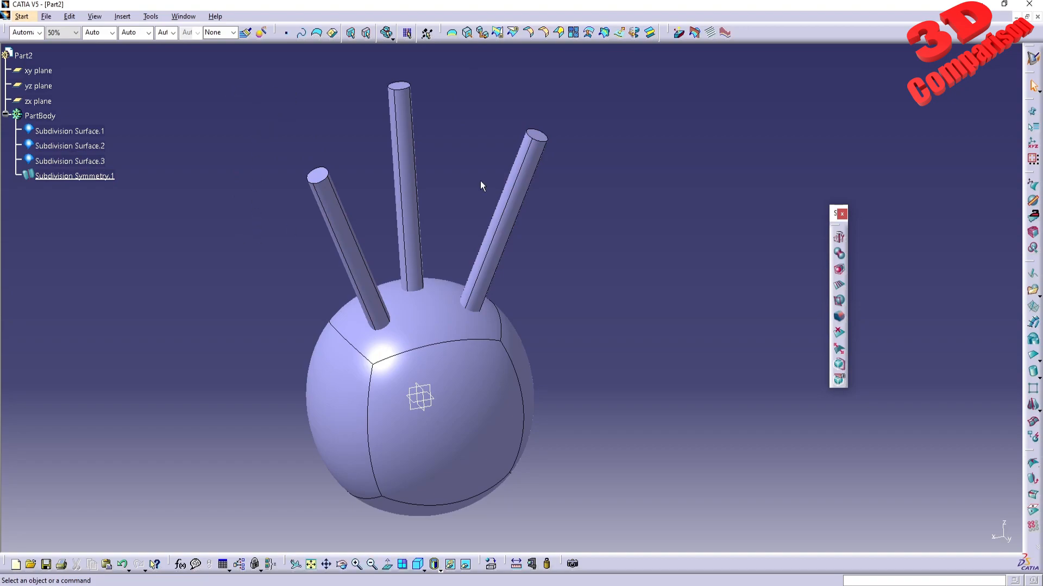
pyautogui.click(497, 32)
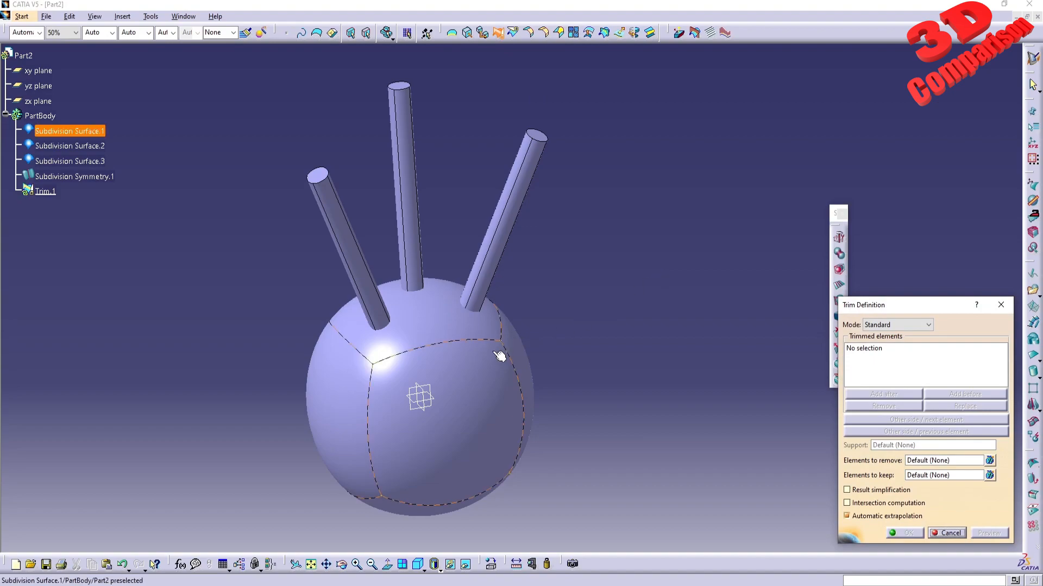
pyautogui.click(491, 373)
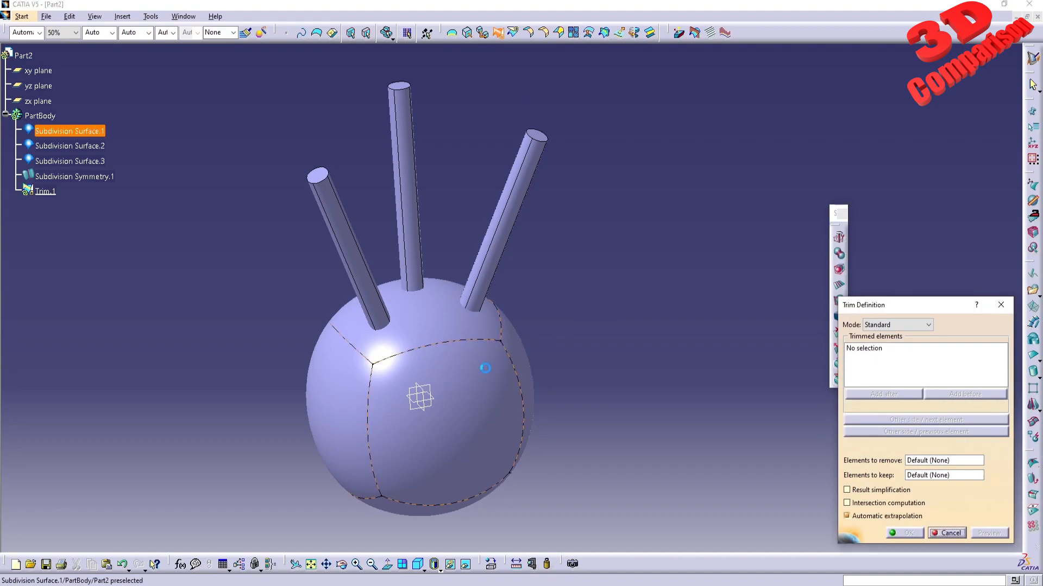
pyautogui.click(498, 258)
pyautogui.click(911, 433)
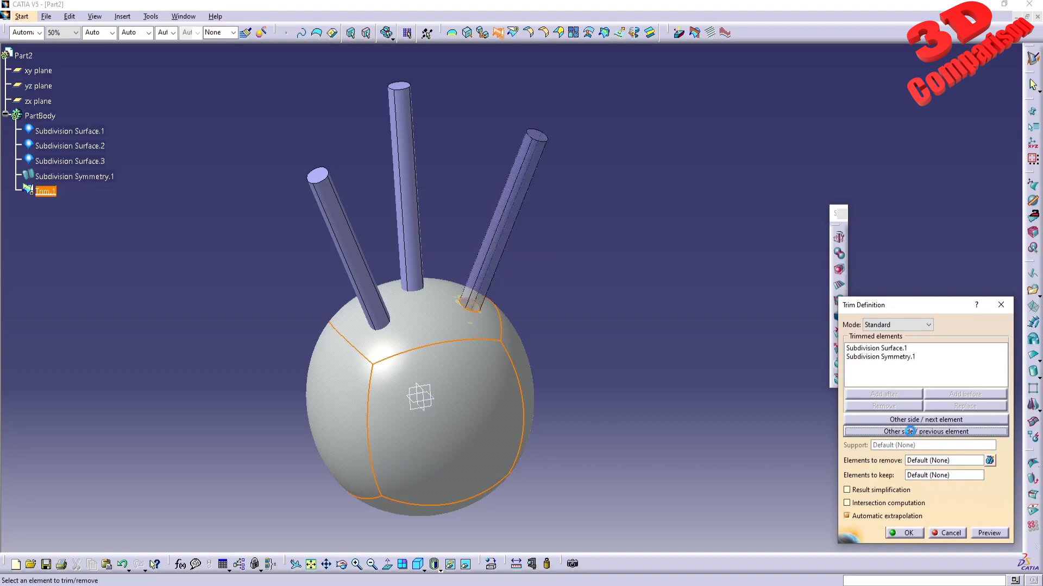
pyautogui.click(908, 534)
# Trim the ball with the middle cylinder, Subdivision Surface.2, switching the kept side to cut the second finger hole
pyautogui.moveTo(646, 362); pyautogui.dragTo(575, 263, button='middle')
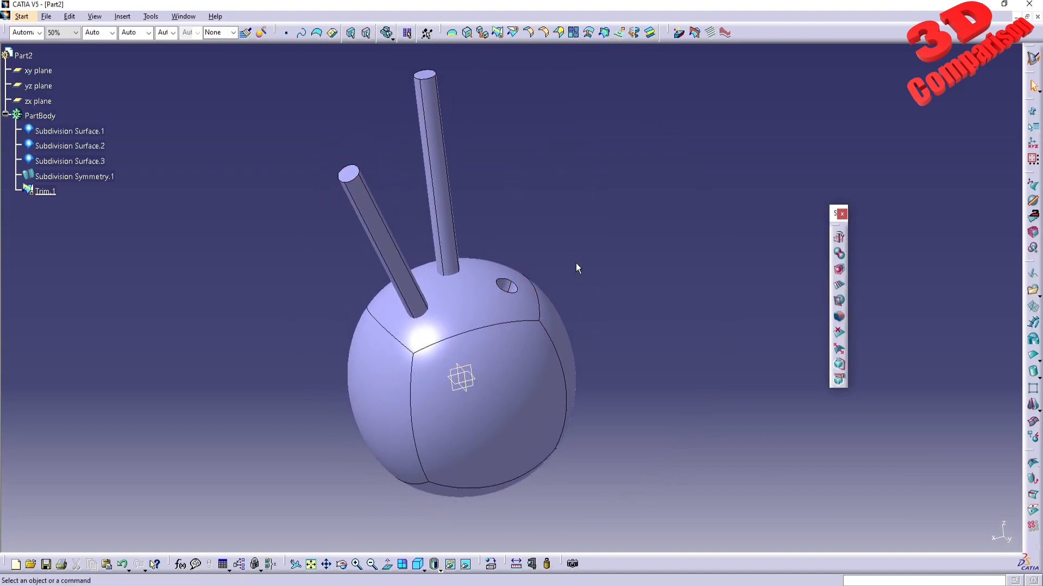
pyautogui.click(499, 33)
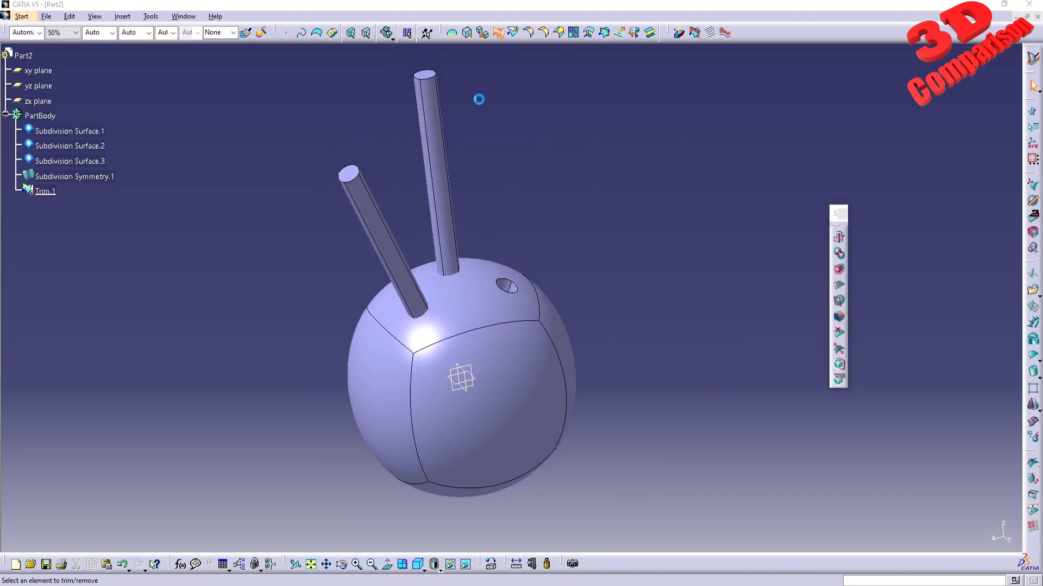
pyautogui.click(508, 353)
pyautogui.click(448, 219)
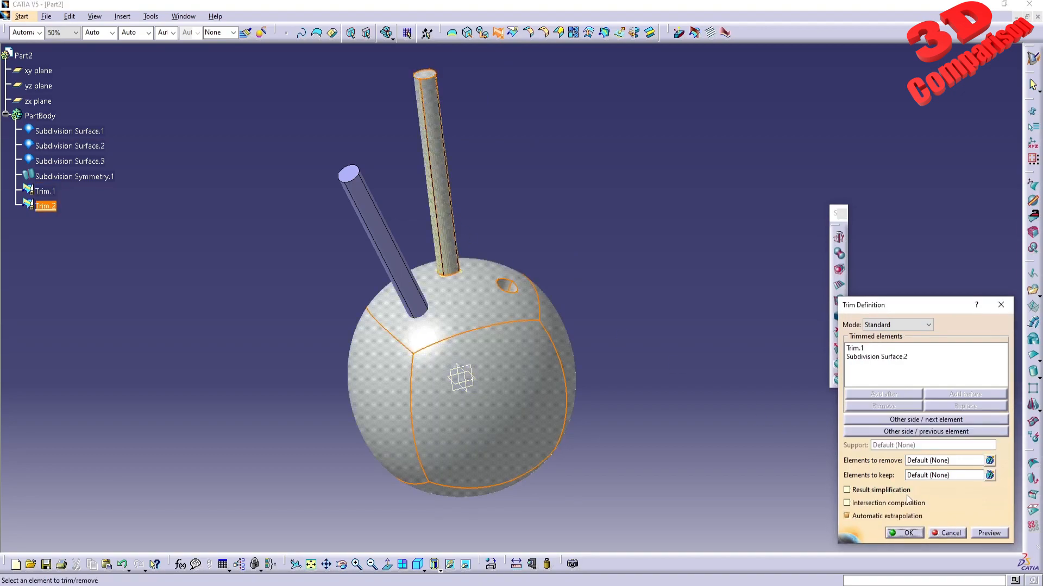
pyautogui.click(931, 432)
pyautogui.click(904, 534)
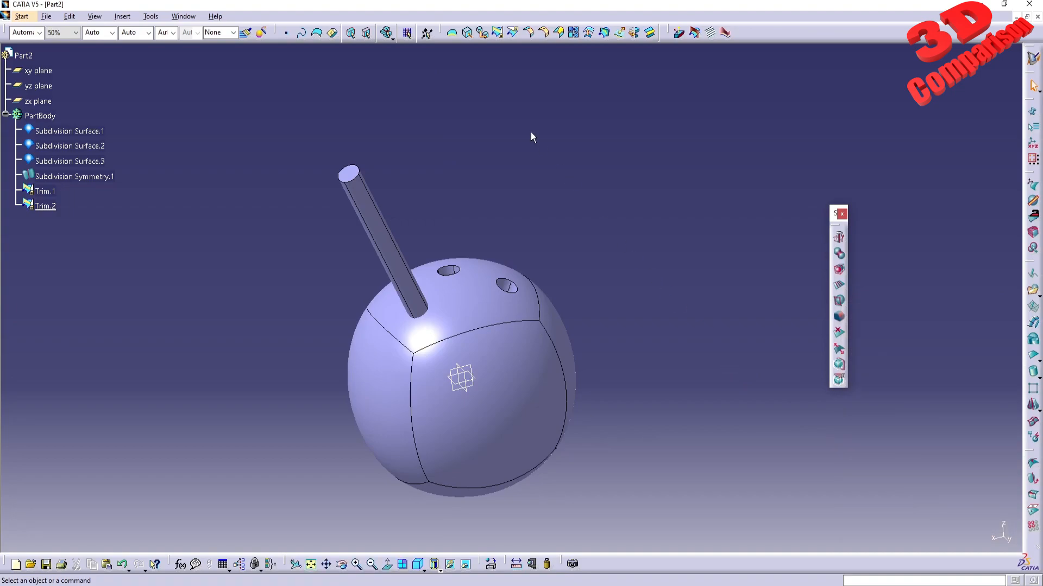
# Trim the ball with the original tilted cylinder, Subdivision Surface.3, switching the kept side to cut the third finger hole
pyautogui.click(499, 34)
pyautogui.click(517, 383)
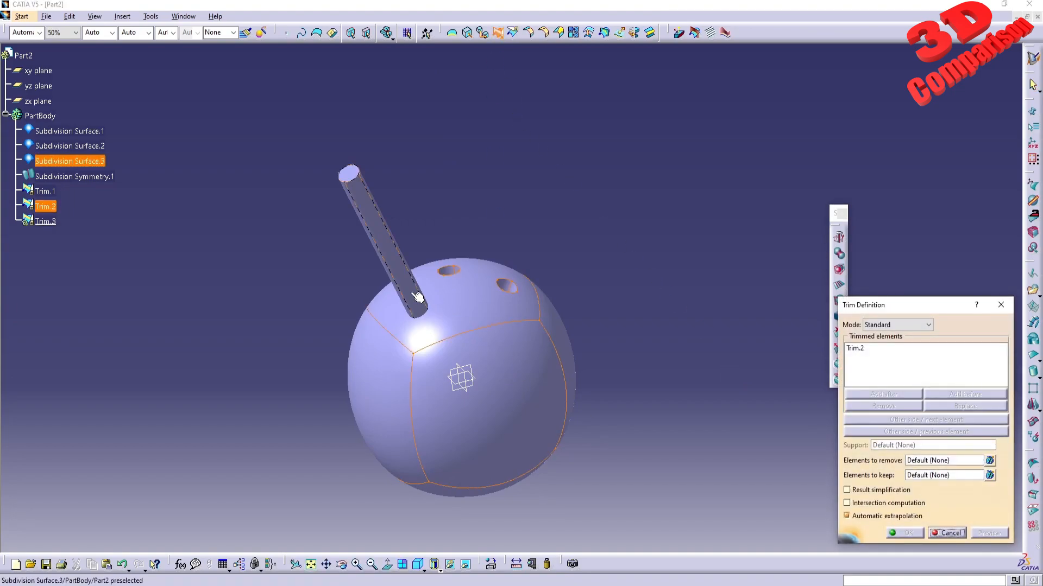
pyautogui.click(387, 244)
pyautogui.click(912, 431)
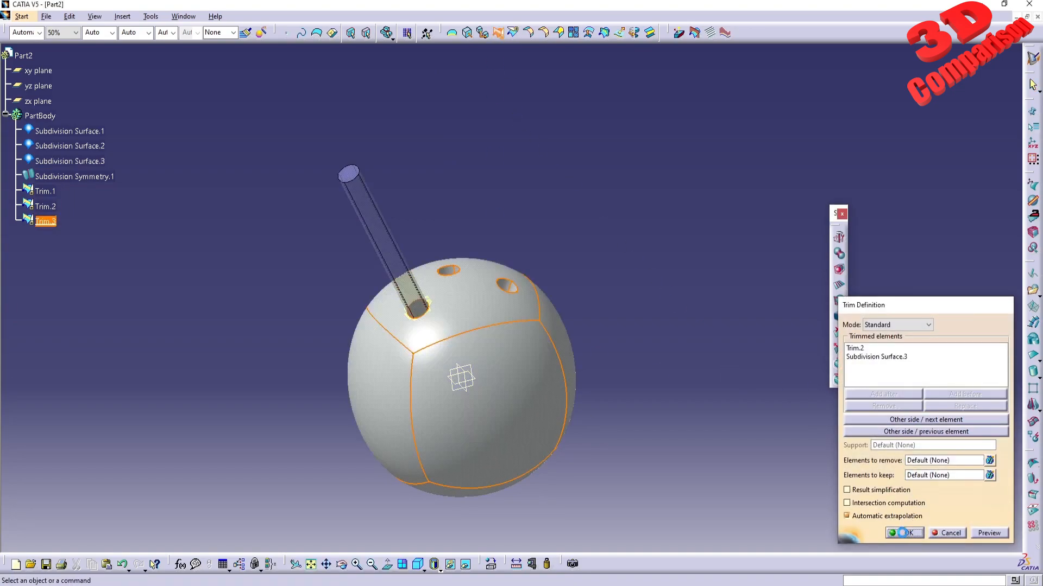
pyautogui.click(904, 533)
# Switch to the Part Design workbench
pyautogui.moveTo(565, 339); pyautogui.dragTo(537, 345, button='middle')
pyautogui.moveTo(496, 428); pyautogui.dragTo(437, 382, button='middle')
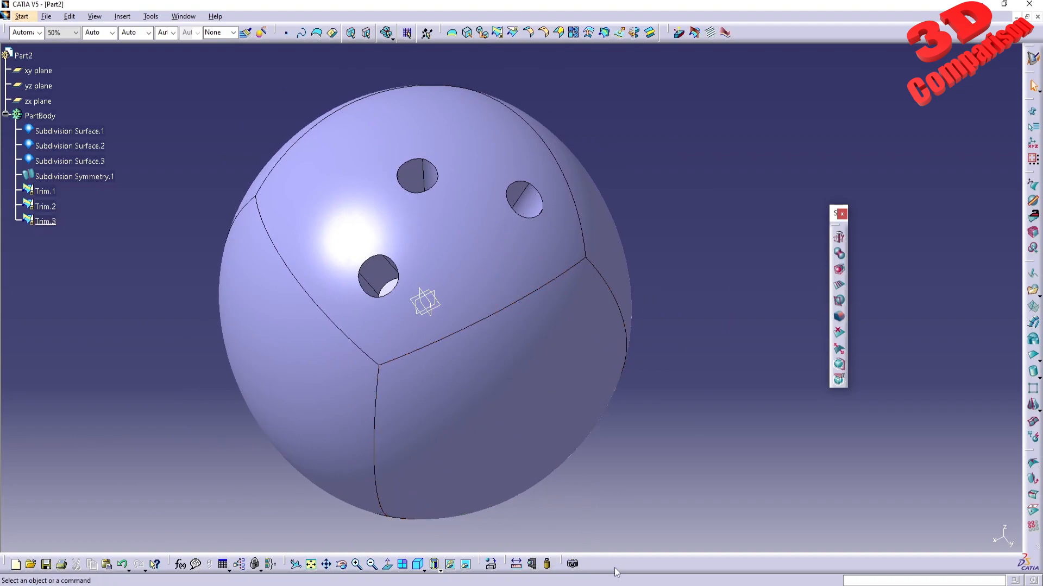
pyautogui.moveTo(450, 382); pyautogui.dragTo(521, 333, button='middle')
pyautogui.click(25, 20)
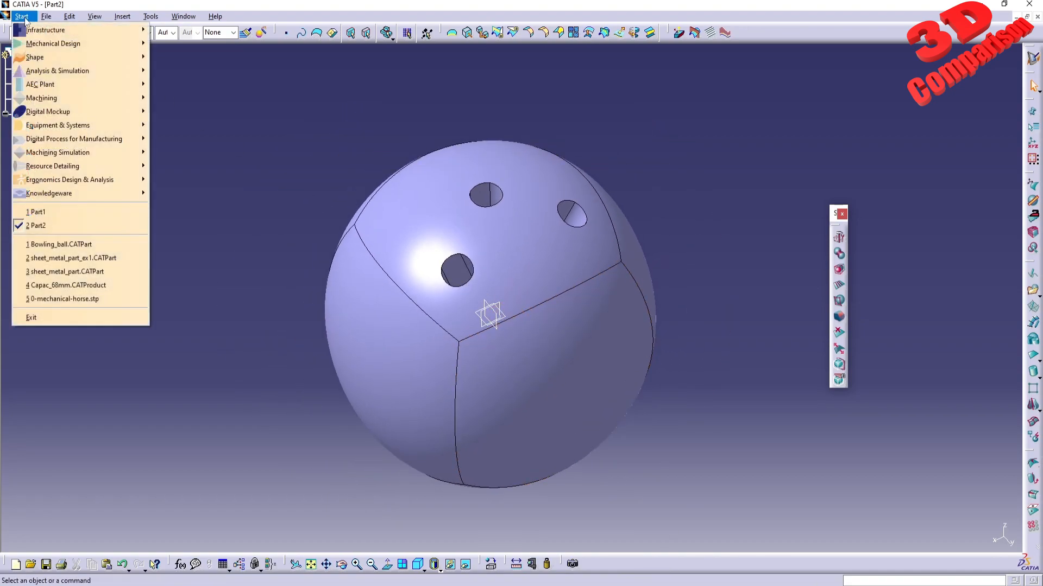
pyautogui.moveTo(82, 43)
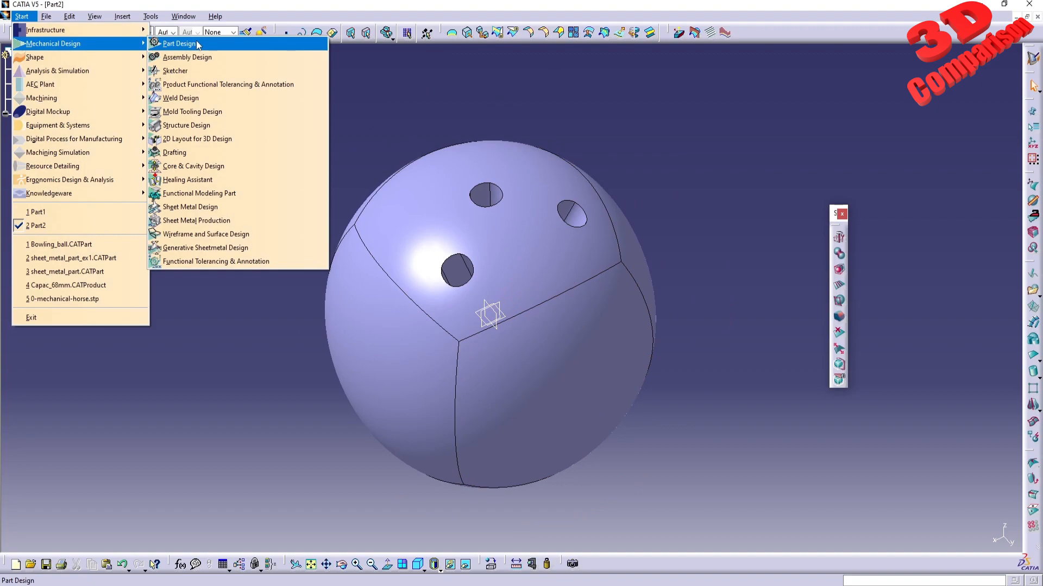
pyautogui.click(179, 43)
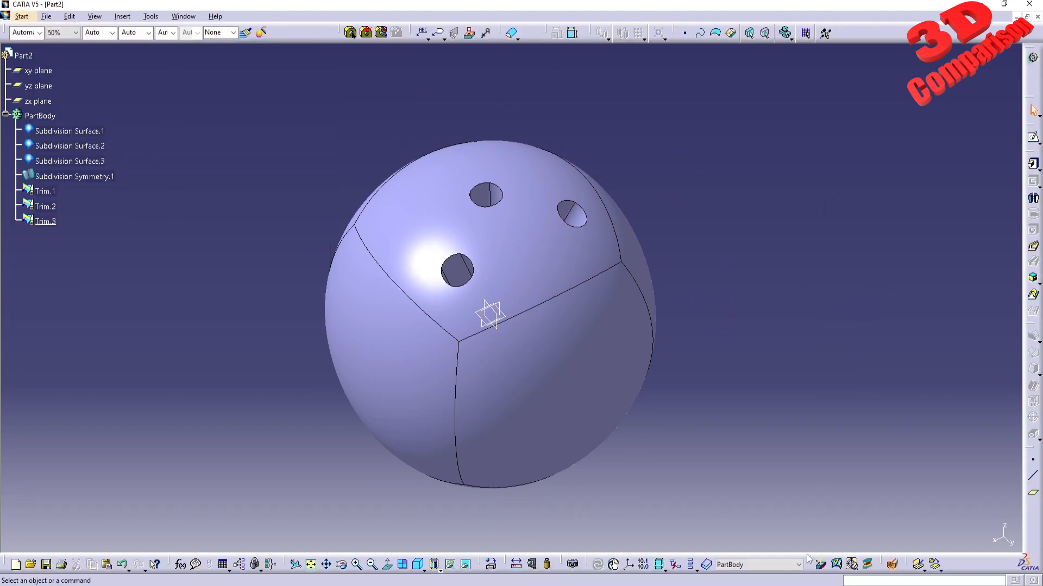
# Section the ball with a clipping plane, slide it through the finger holes to compare their depths, and close the section
pyautogui.click(892, 566)
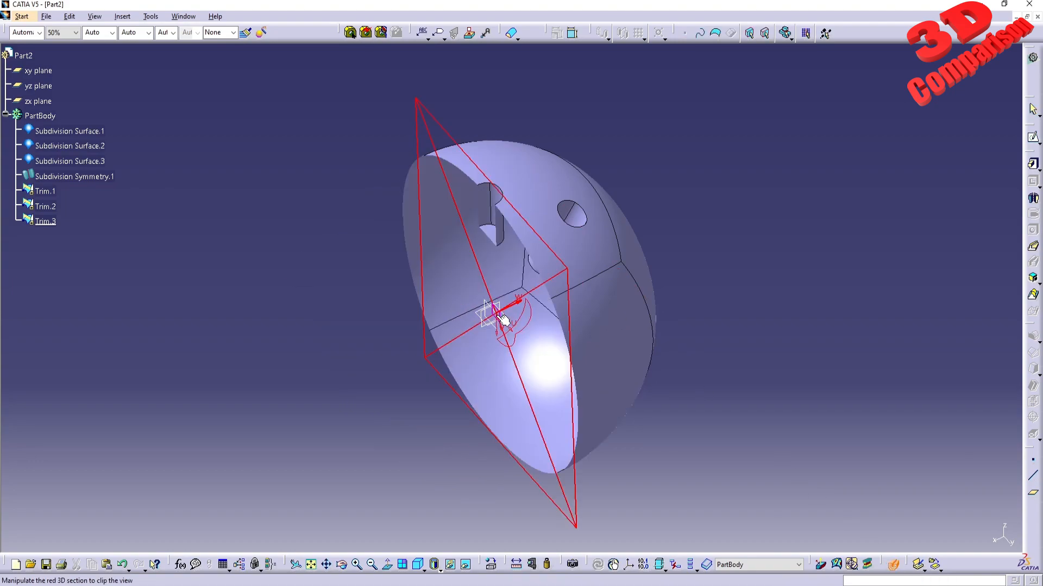
pyautogui.moveTo(493, 360); pyautogui.dragTo(613, 292, button='middle')
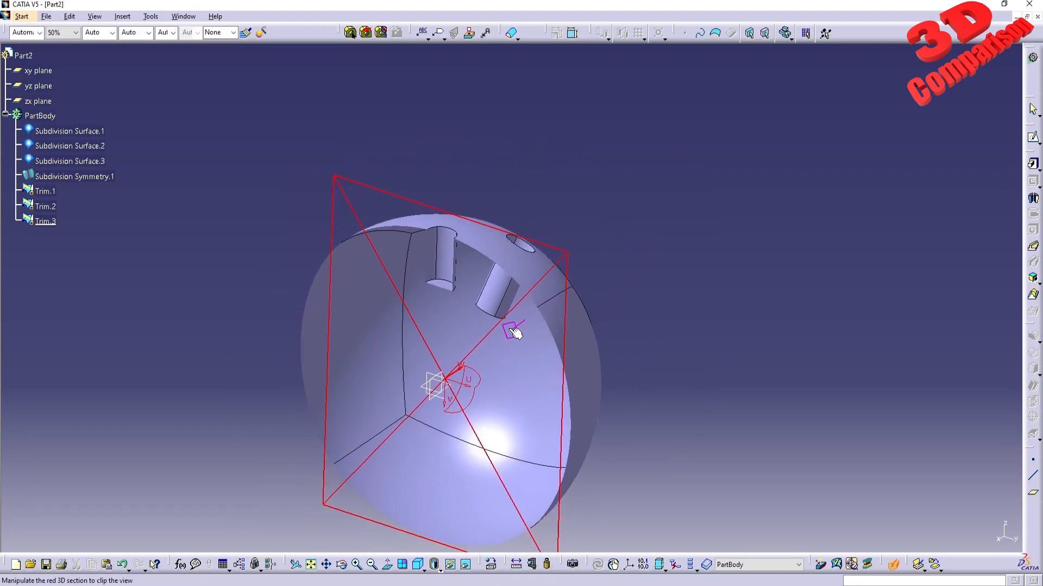
pyautogui.moveTo(497, 334); pyautogui.dragTo(522, 345)
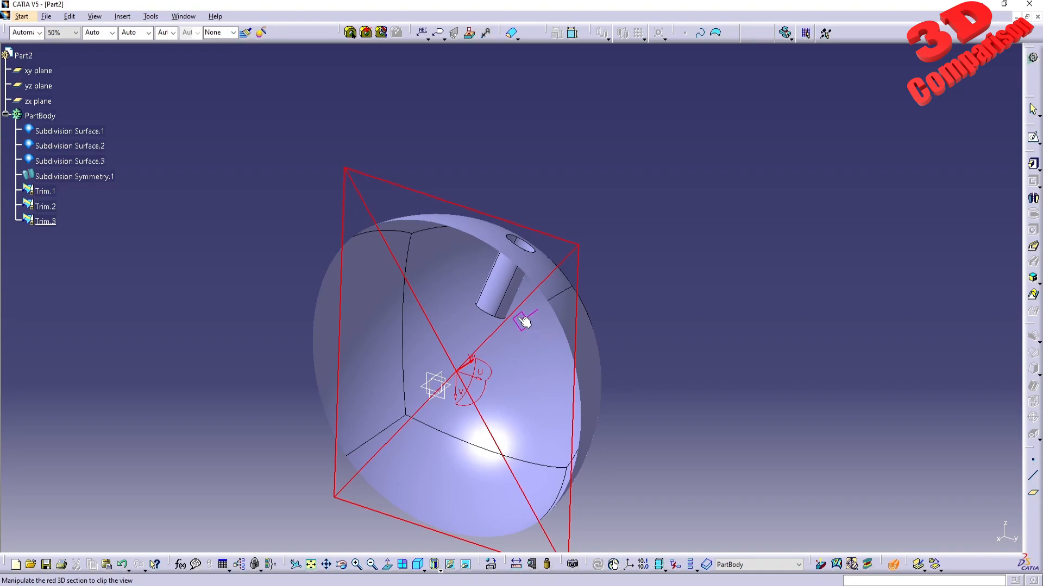
pyautogui.moveTo(520, 306); pyautogui.dragTo(510, 327)
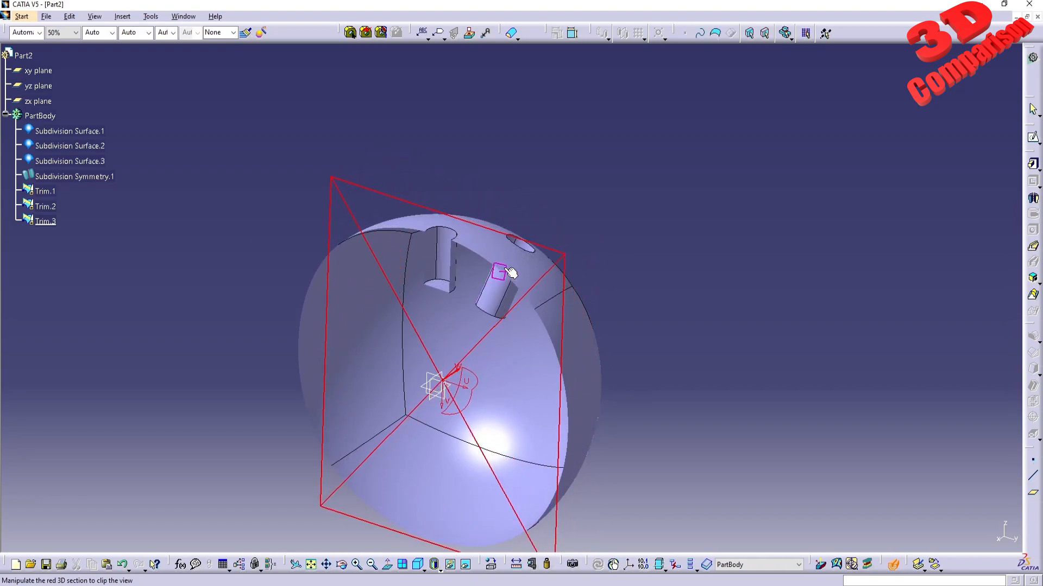
pyautogui.moveTo(512, 308); pyautogui.dragTo(536, 277)
pyautogui.press('Escape')
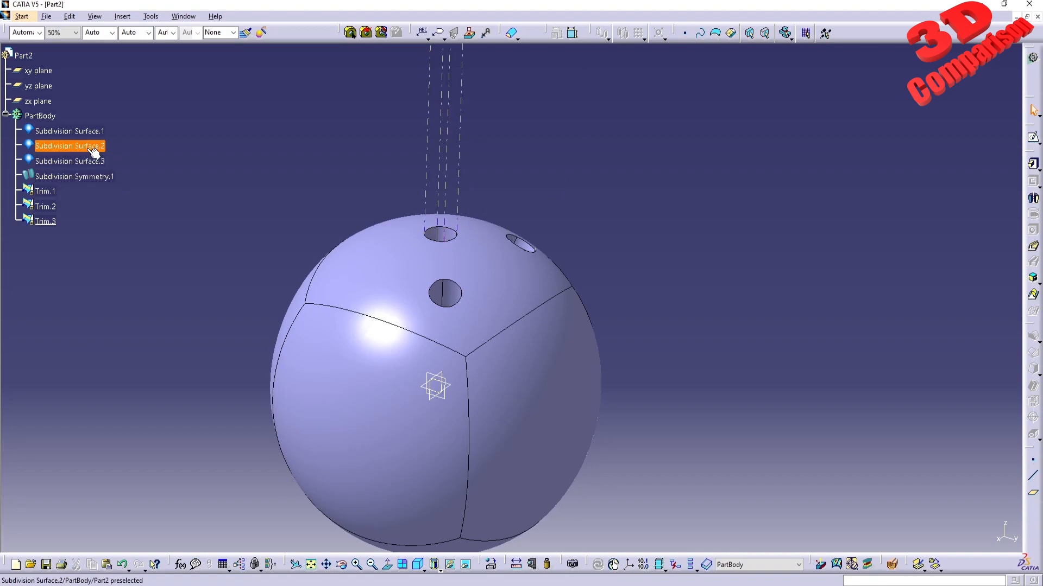
# Edit Subdivision Surface.3 and shift the tilted cylinder slightly outward along its axis to make its finger hole shallower
pyautogui.click(69, 161)
pyautogui.moveTo(525, 239); pyautogui.dragTo(384, 300, button='middle')
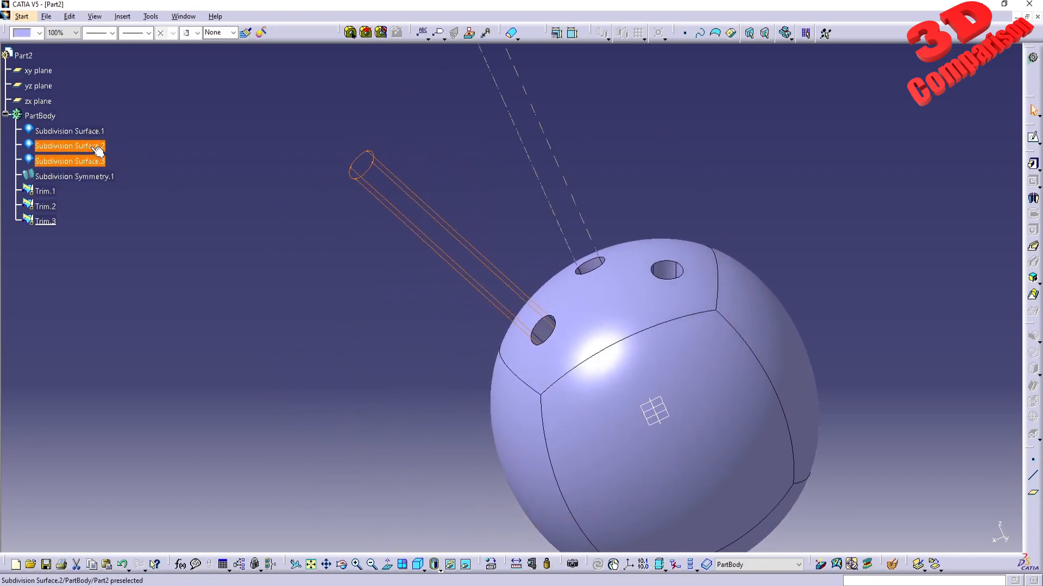
pyautogui.doubleClick(70, 161)
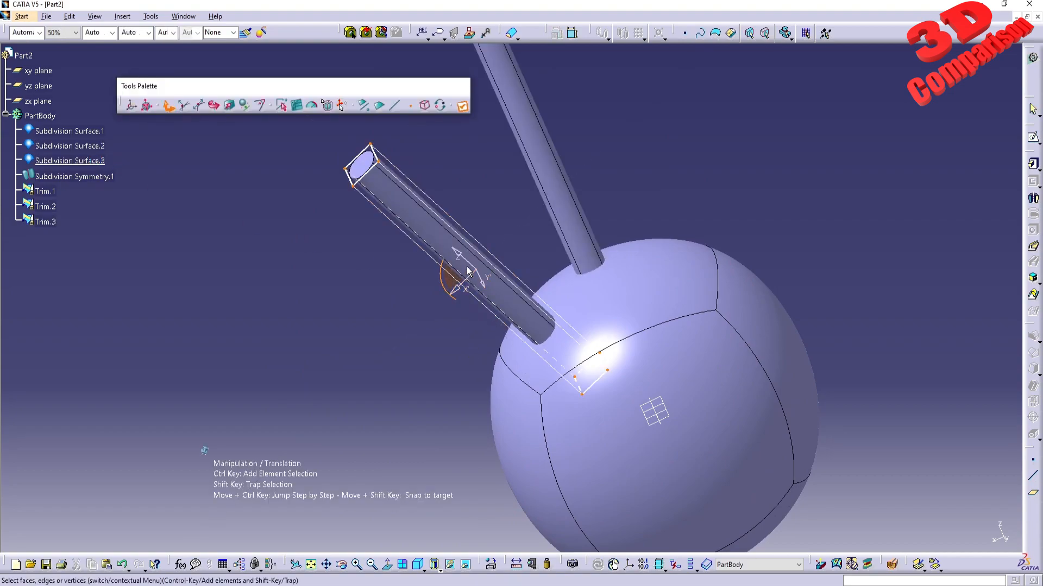
pyautogui.moveTo(462, 257); pyautogui.dragTo(448, 250)
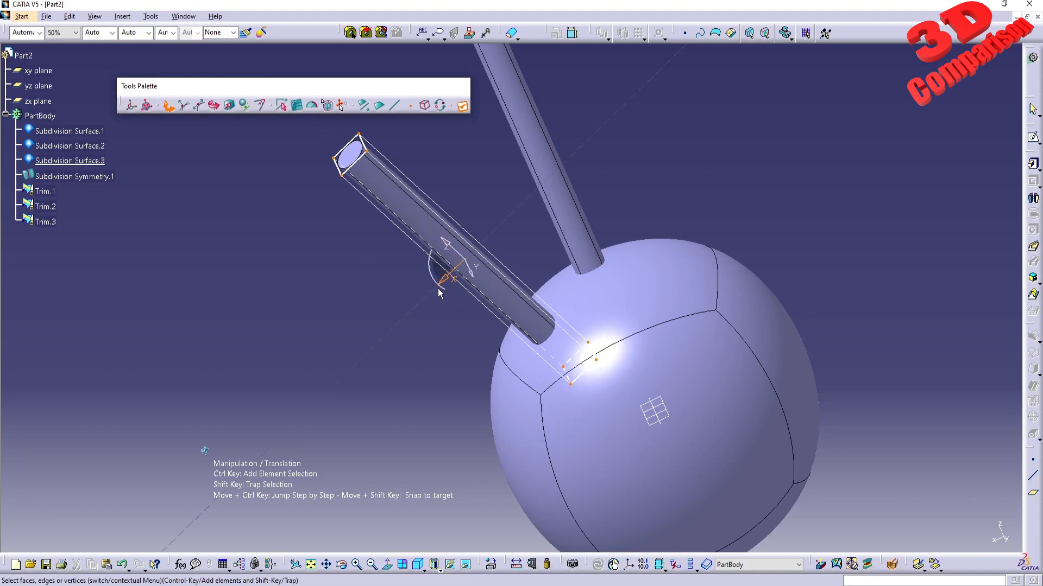
pyautogui.press('Escape')
pyautogui.click(291, 279)
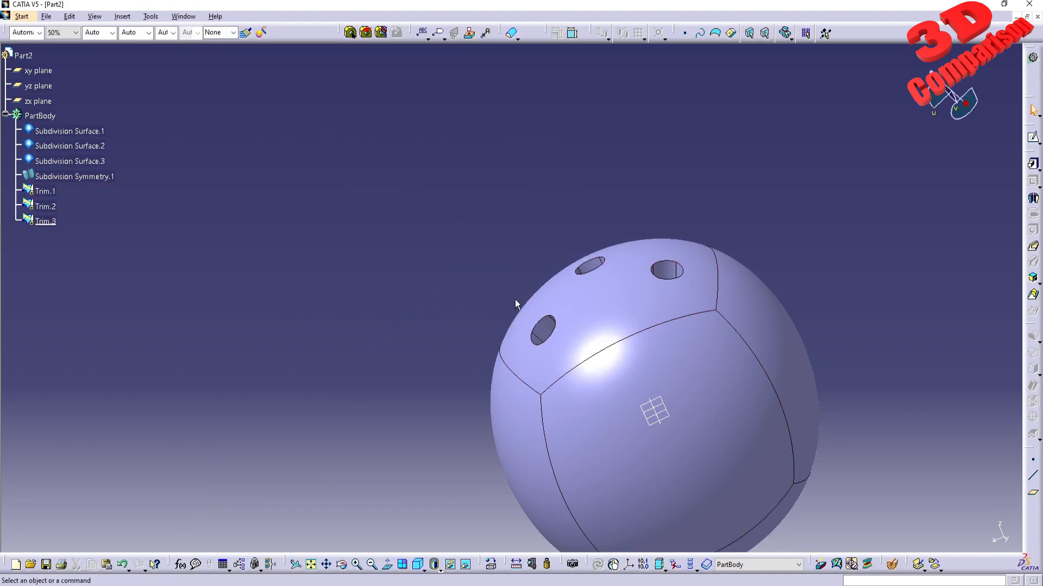
# Section the ball again and move the clipping plane across the finger holes to check their depths after the edit
pyautogui.moveTo(594, 331); pyautogui.dragTo(528, 281, button='middle')
pyautogui.moveTo(470, 264); pyautogui.dragTo(488, 318, button='middle')
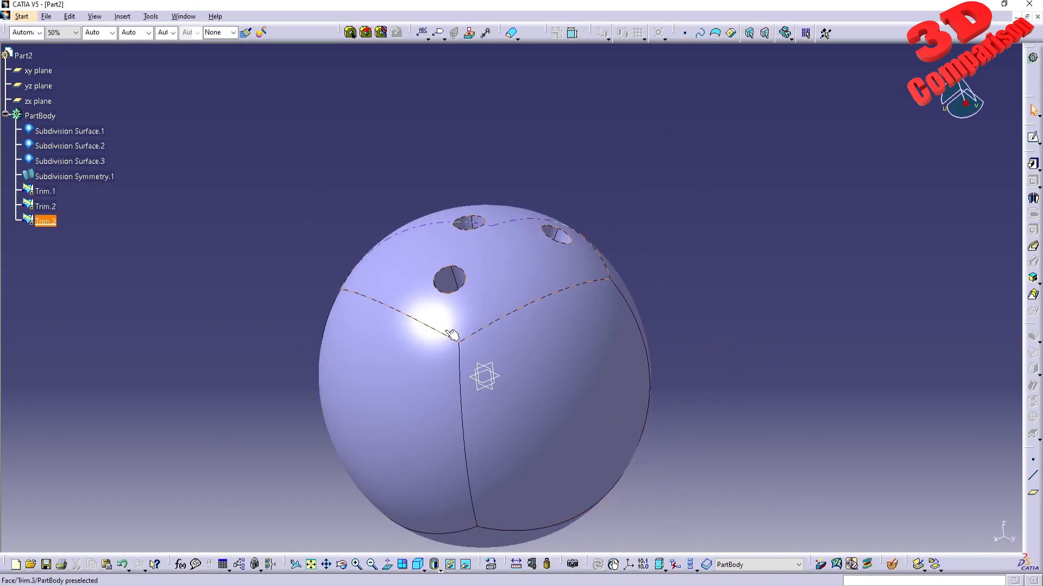
pyautogui.click(893, 566)
pyautogui.moveTo(494, 370); pyautogui.dragTo(522, 345)
pyautogui.moveTo(531, 299); pyautogui.dragTo(624, 263, button='middle')
pyautogui.moveTo(471, 298)
pyautogui.mouseDown(button='middle')
pyautogui.moveTo(513, 287)
pyautogui.moveTo(514, 323)
pyautogui.mouseUp(button='middle')
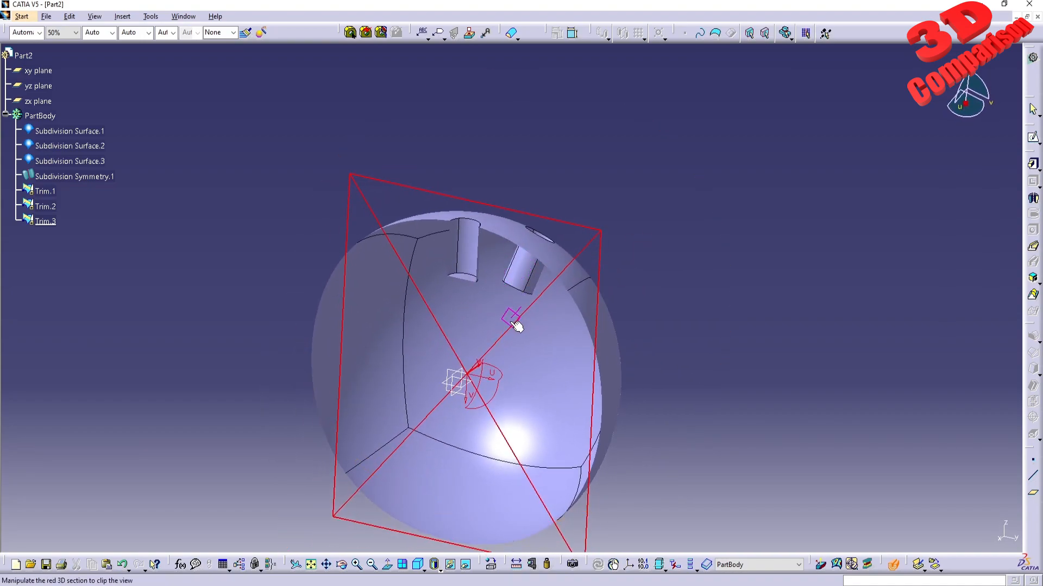
pyautogui.moveTo(511, 327); pyautogui.dragTo(532, 339)
pyautogui.press('Escape')
# Turn the trimmed ball surface, Trim.3, into a solid with Close Surface
pyautogui.moveTo(639, 321); pyautogui.dragTo(596, 304, button='middle')
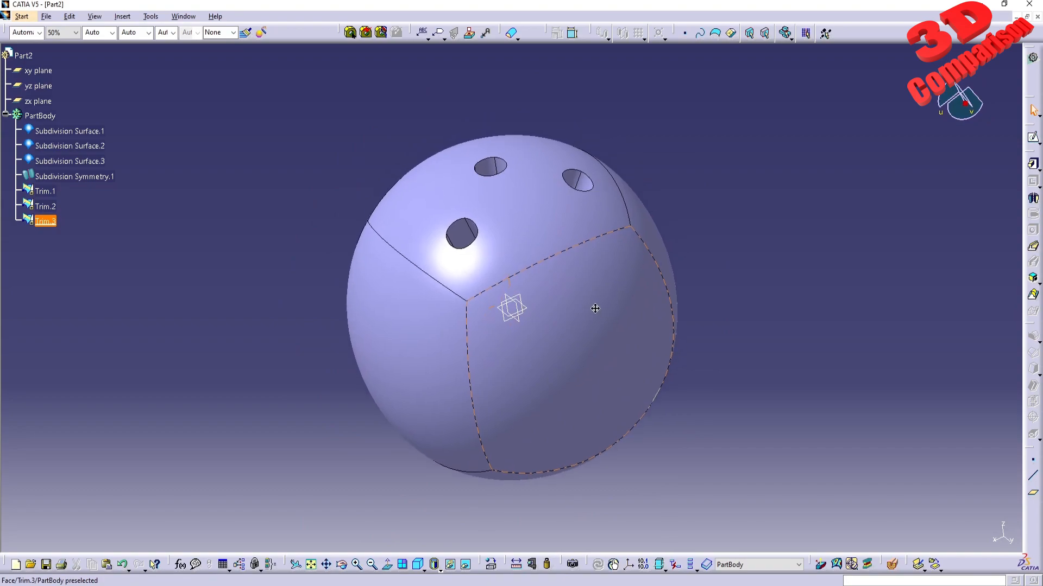
pyautogui.click(513, 34)
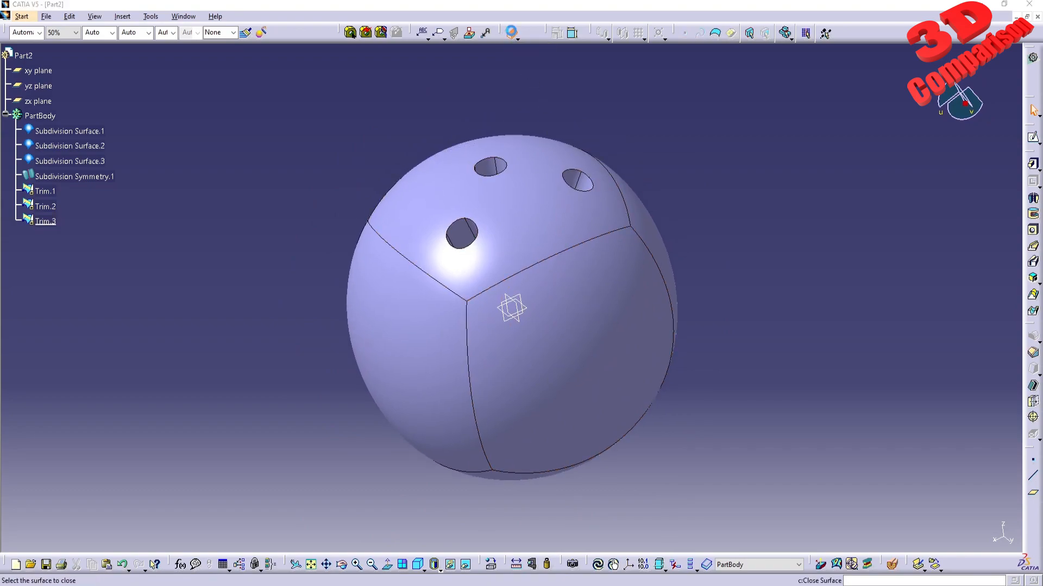
pyautogui.click(551, 207)
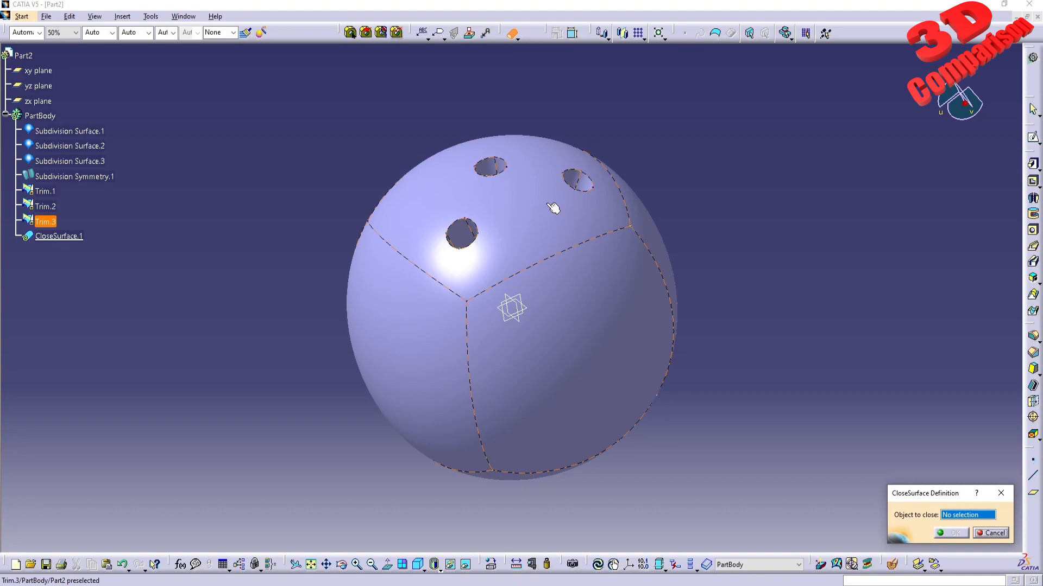
pyautogui.click(950, 532)
pyautogui.click(954, 535)
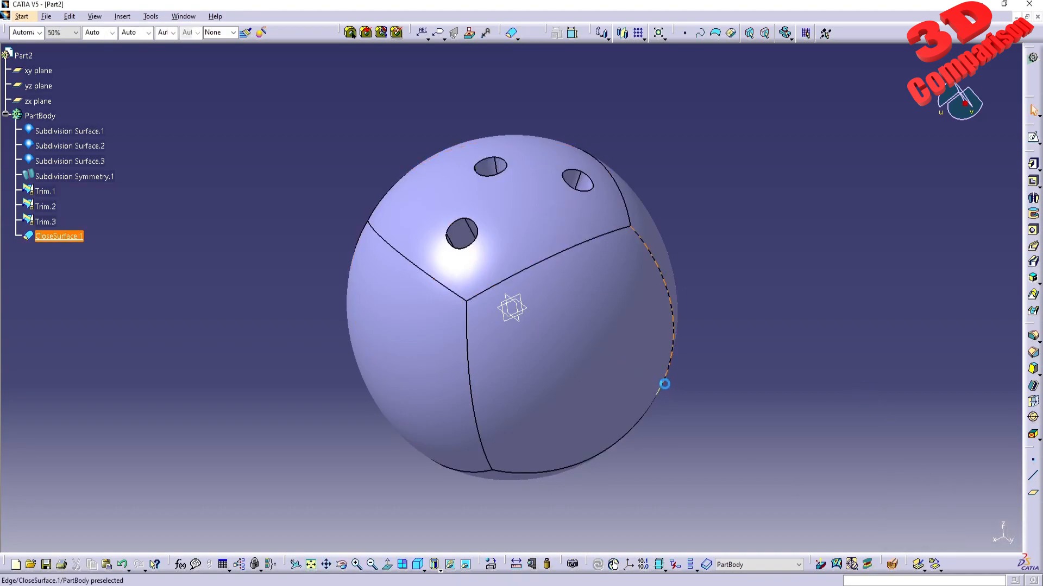
# Hide the Trim.3 surface so that only the closed solid is displayed
pyautogui.rightClick(46, 223)
pyautogui.click(72, 257)
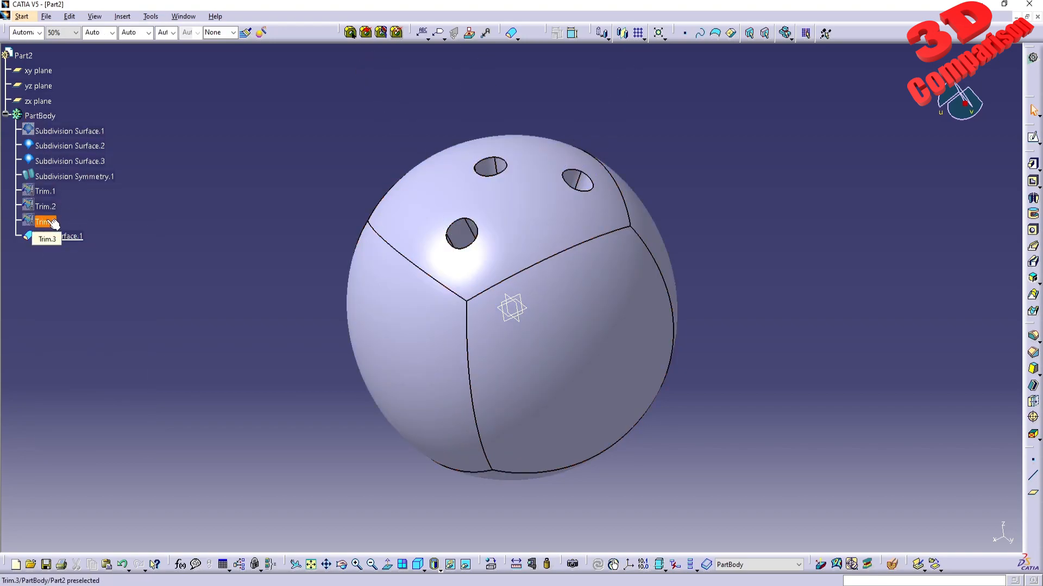
pyautogui.click(71, 237)
pyautogui.click(265, 381)
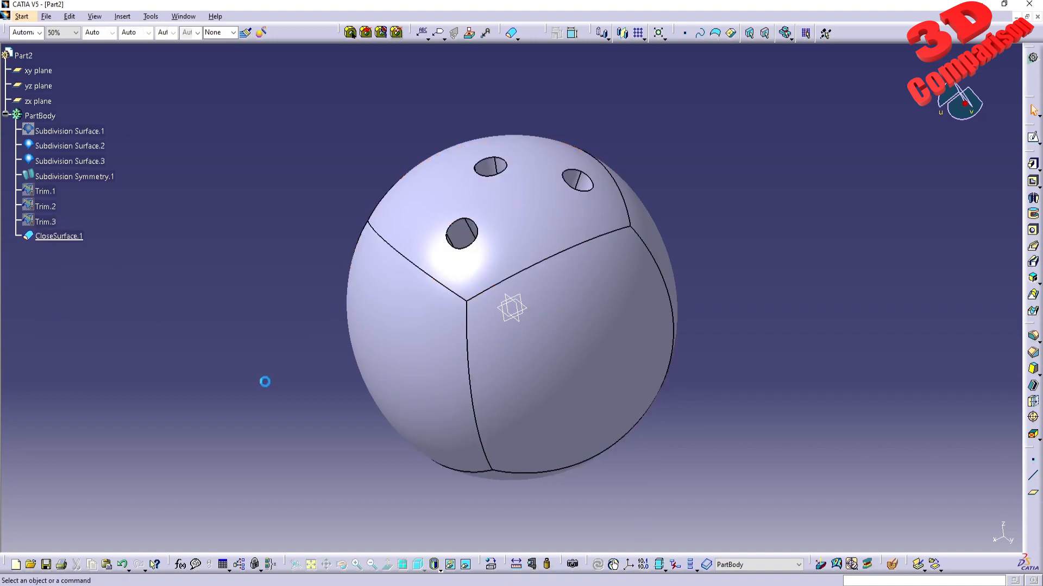
# Section the solid ball, move the clipping plane through it to inspect the filled interior and holes, and close the section
pyautogui.click(892, 564)
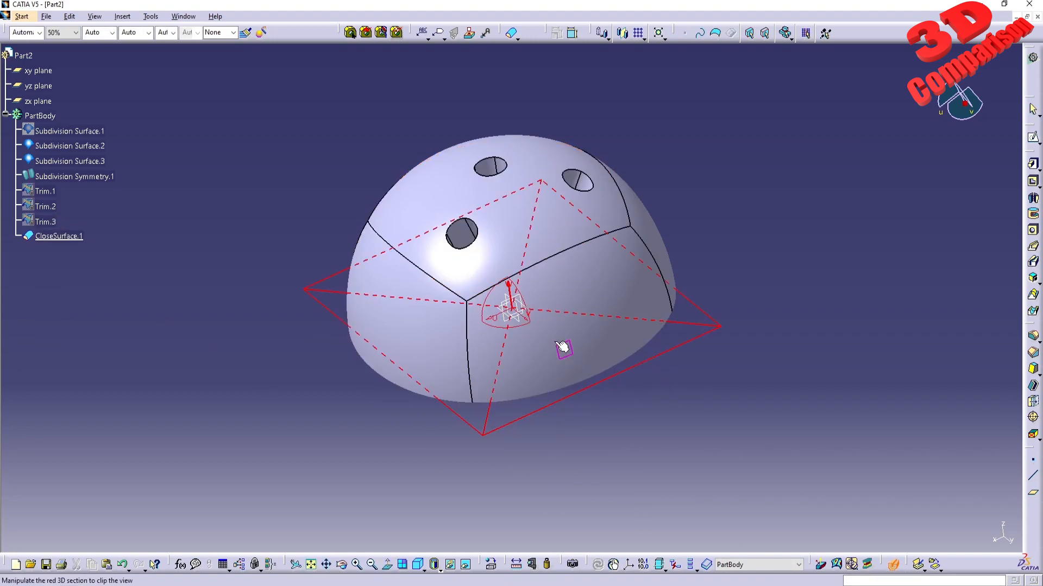
pyautogui.click(516, 305)
pyautogui.moveTo(533, 317); pyautogui.dragTo(512, 271, button='middle')
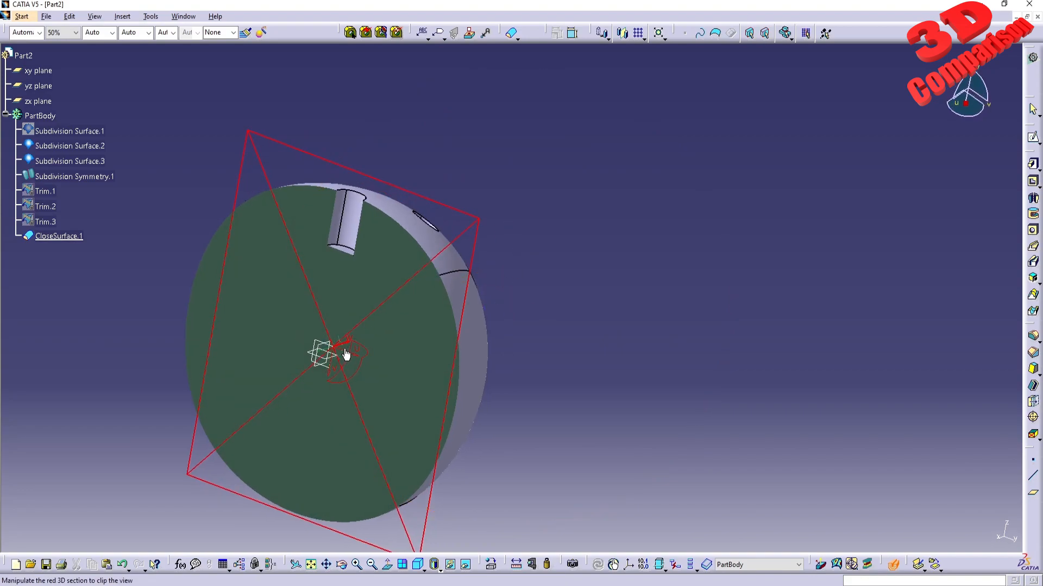
pyautogui.moveTo(384, 310); pyautogui.dragTo(433, 346)
pyautogui.moveTo(387, 314)
pyautogui.mouseDown()
pyautogui.moveTo(342, 328)
pyautogui.moveTo(399, 317)
pyautogui.mouseUp()
pyautogui.press('Escape')
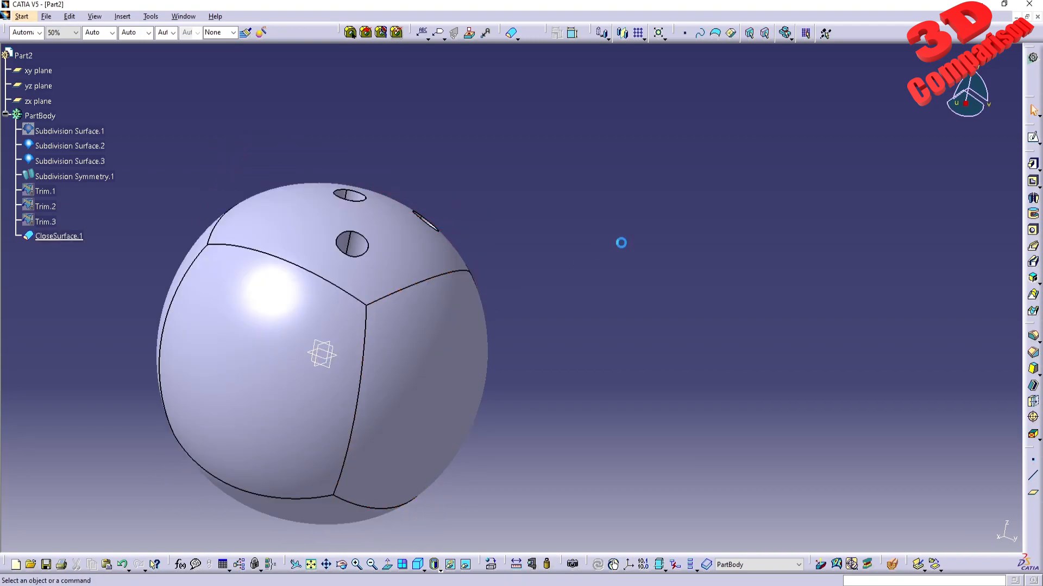
# Fillet the rim edge of the front finger hole on the closed solid with a 1 mm radius
pyautogui.middleClick(458, 348)
pyautogui.moveTo(489, 302); pyautogui.dragTo(503, 133, button='middle')
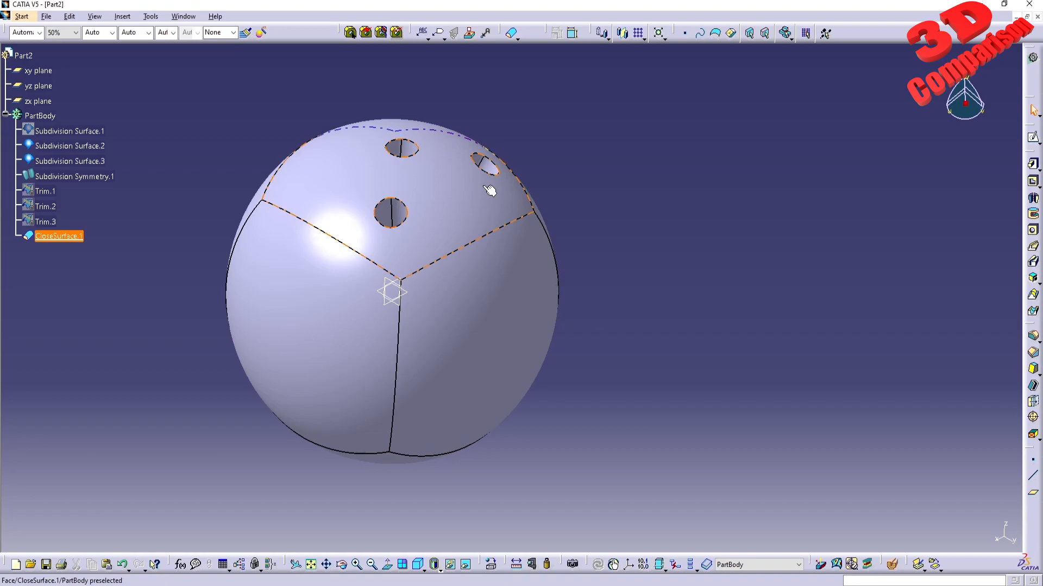
pyautogui.click(1032, 336)
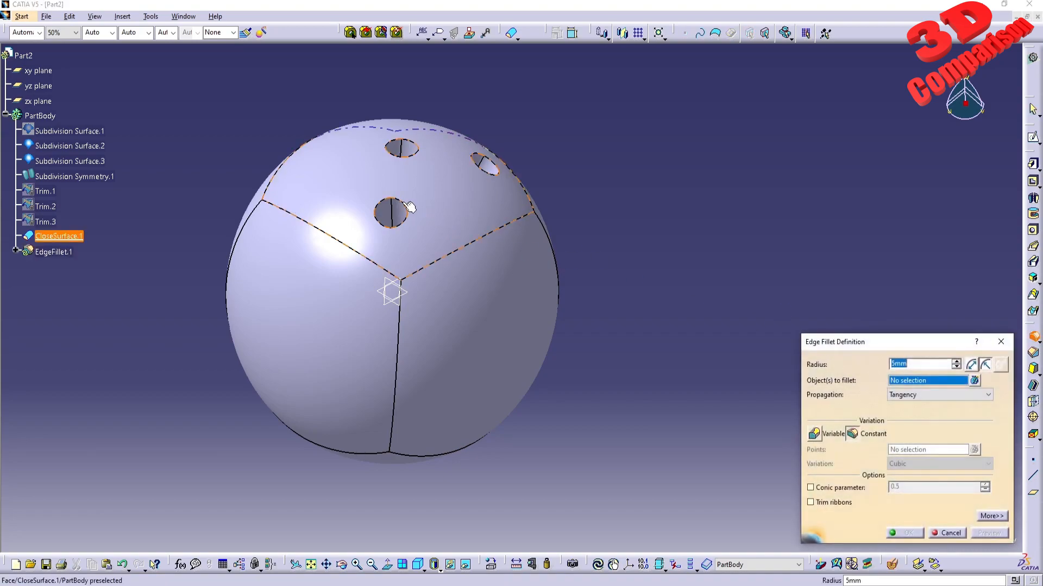
pyautogui.moveTo(402, 204); pyautogui.dragTo(491, 242, button='middle')
pyautogui.click(462, 400)
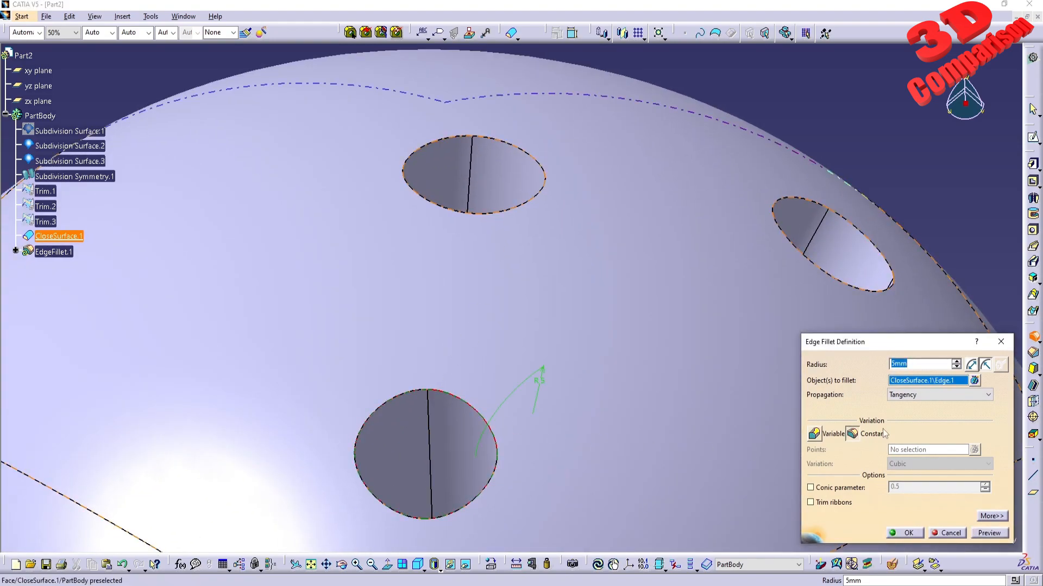
pyautogui.write('1')
pyautogui.press('Return')
pyautogui.moveTo(634, 442); pyautogui.dragTo(618, 410, button='middle')
pyautogui.click(904, 533)
pyautogui.moveTo(724, 332); pyautogui.dragTo(537, 356, button='middle')
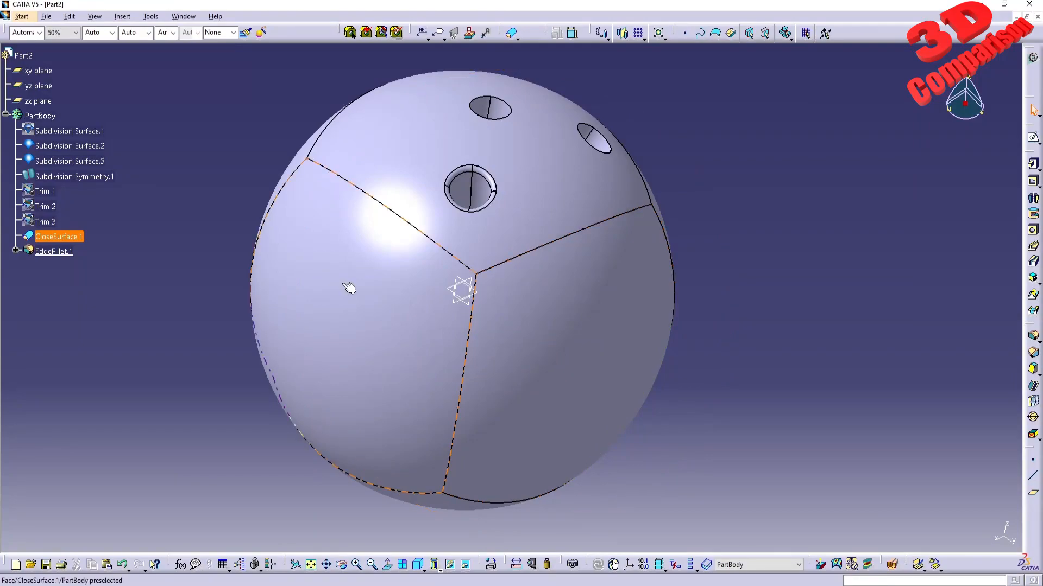
# Open Subdivision Surface.1 for editing and switch to a workbench from the Shape group
pyautogui.doubleClick(66, 131)
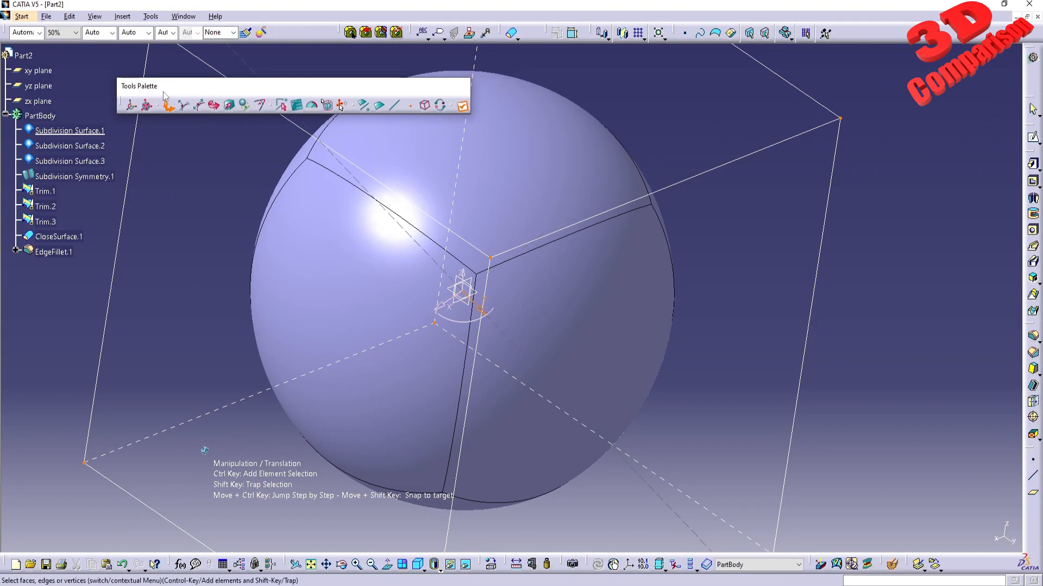
pyautogui.click(21, 17)
pyautogui.moveTo(43, 48)
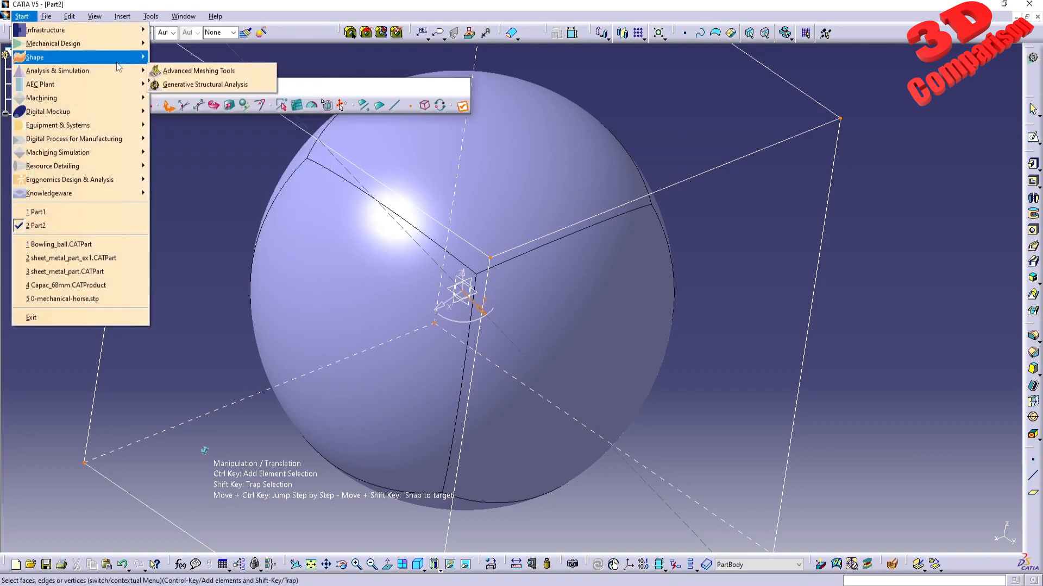
pyautogui.click(222, 112)
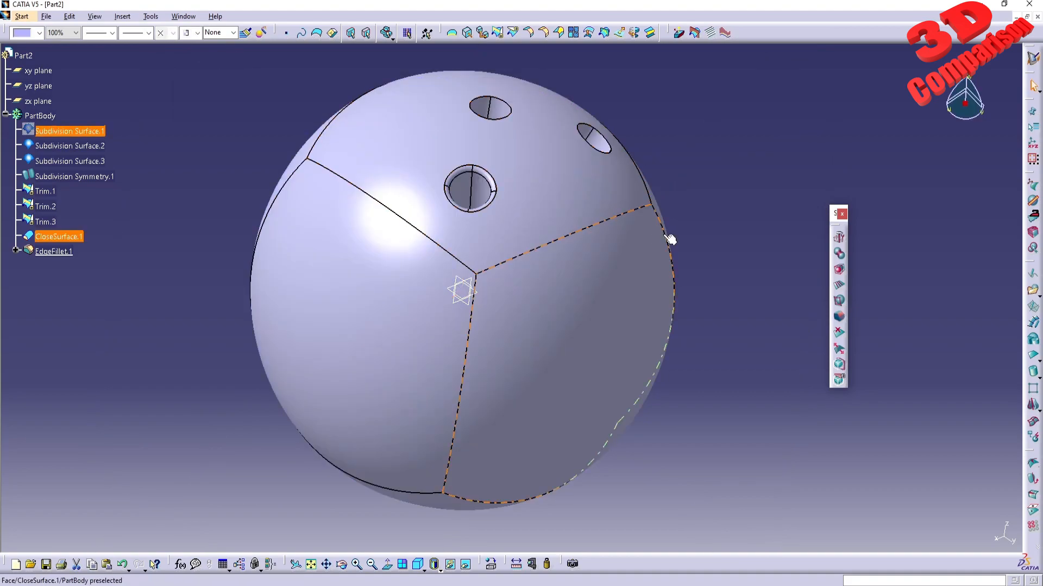
pyautogui.moveTo(669, 237); pyautogui.dragTo(635, 288, button='middle')
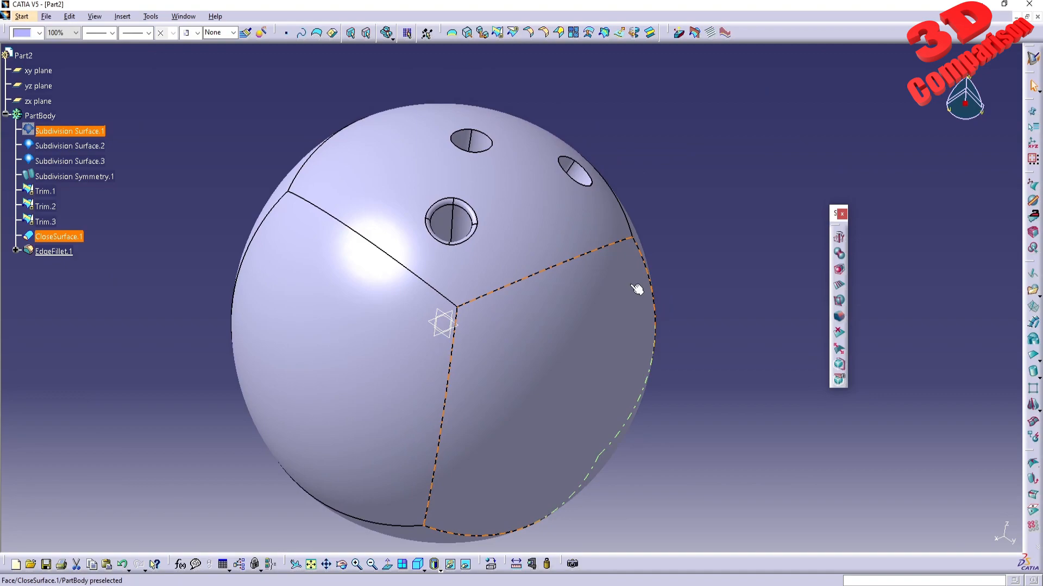
pyautogui.moveTo(526, 324); pyautogui.dragTo(579, 321, button='middle')
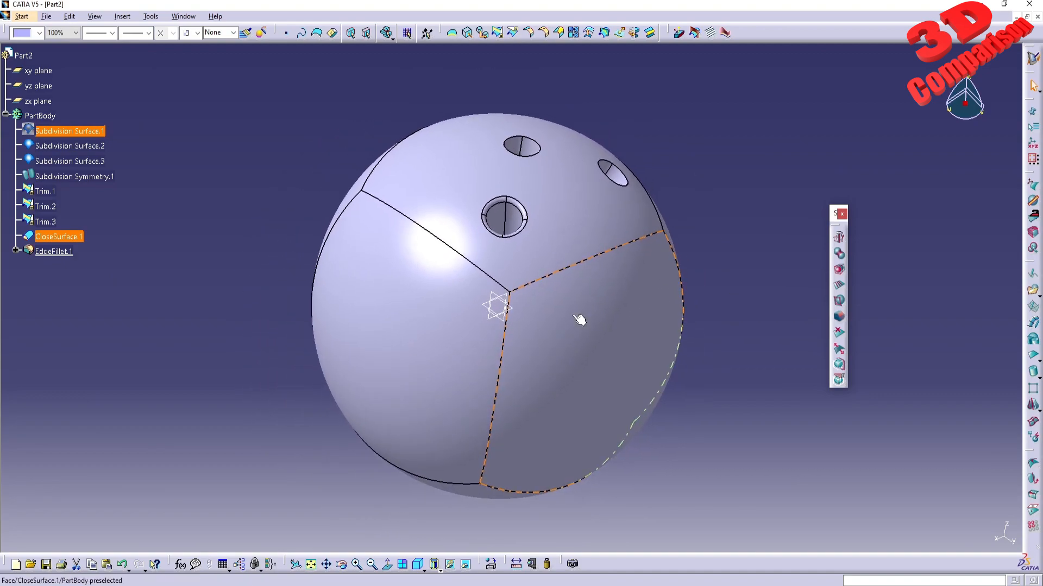
# Add the rim edges of the other two finger holes to the 1 mm edge fillet
pyautogui.doubleClick(54, 251)
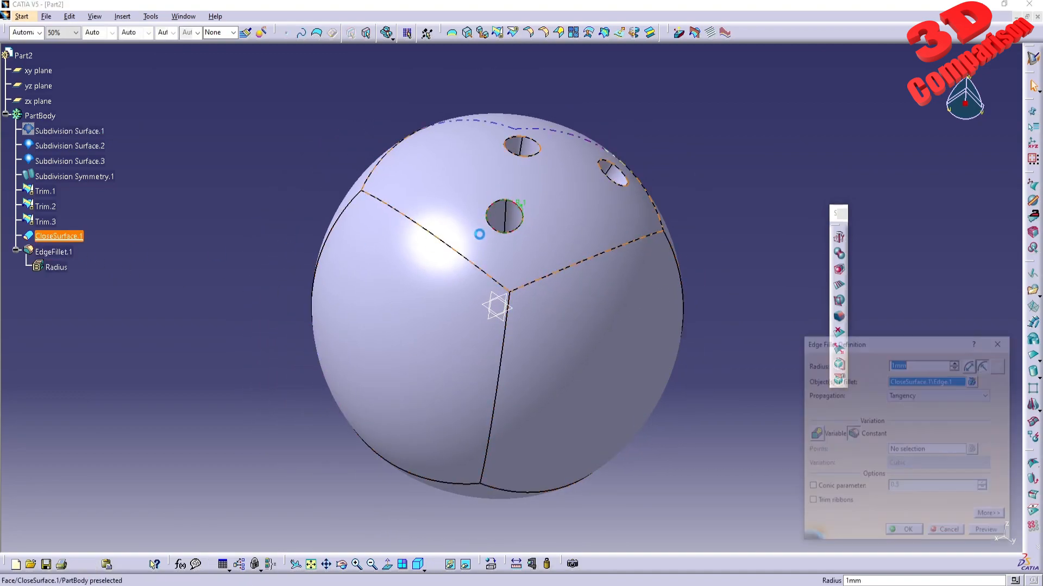
pyautogui.click(538, 142)
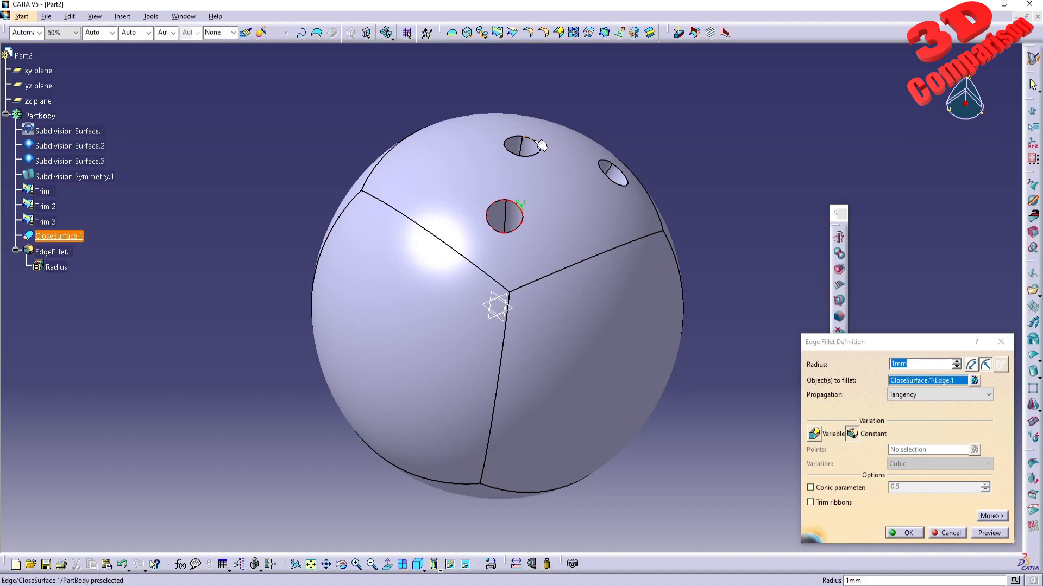
pyautogui.click(613, 168)
pyautogui.click(892, 535)
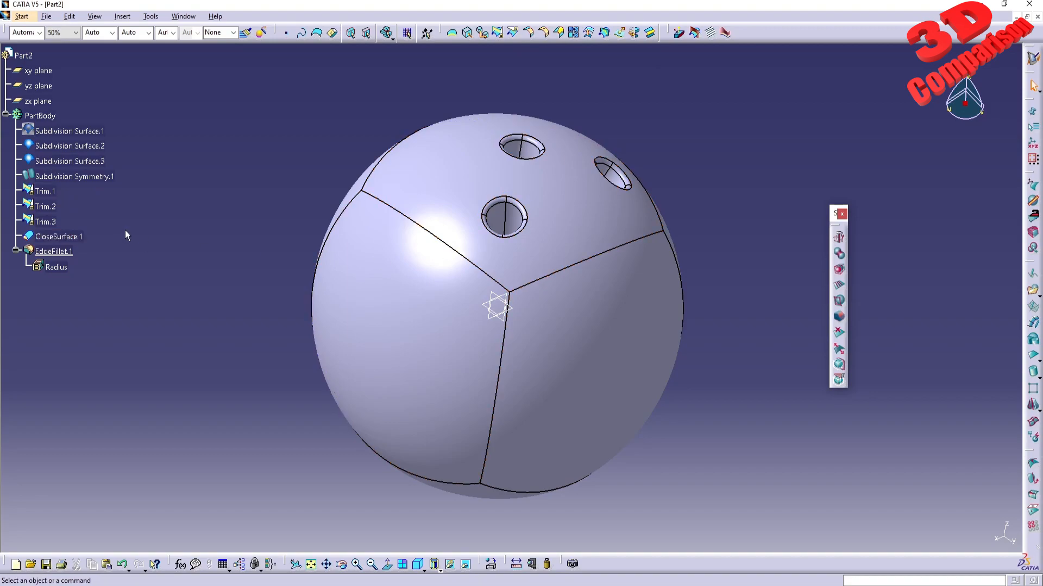
# Edit Subdivision Surface.3, shift its cylinder slightly along its axis, and inspect the updated finger hole in the ball
pyautogui.doubleClick(81, 161)
pyautogui.moveTo(529, 317); pyautogui.dragTo(432, 340, button='middle')
pyautogui.click(434, 188)
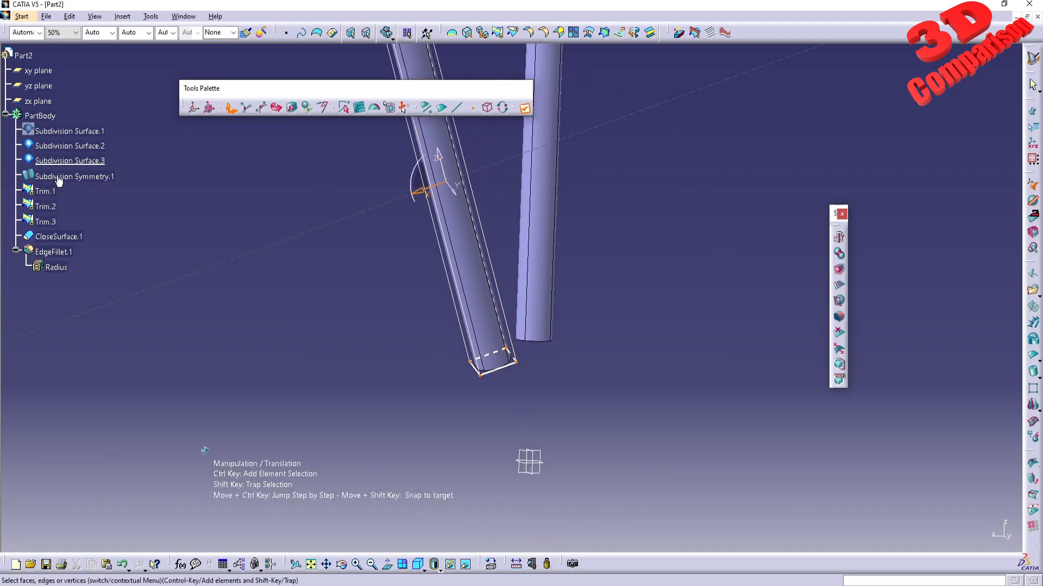
pyautogui.click(490, 110)
pyautogui.moveTo(442, 163); pyautogui.dragTo(447, 187)
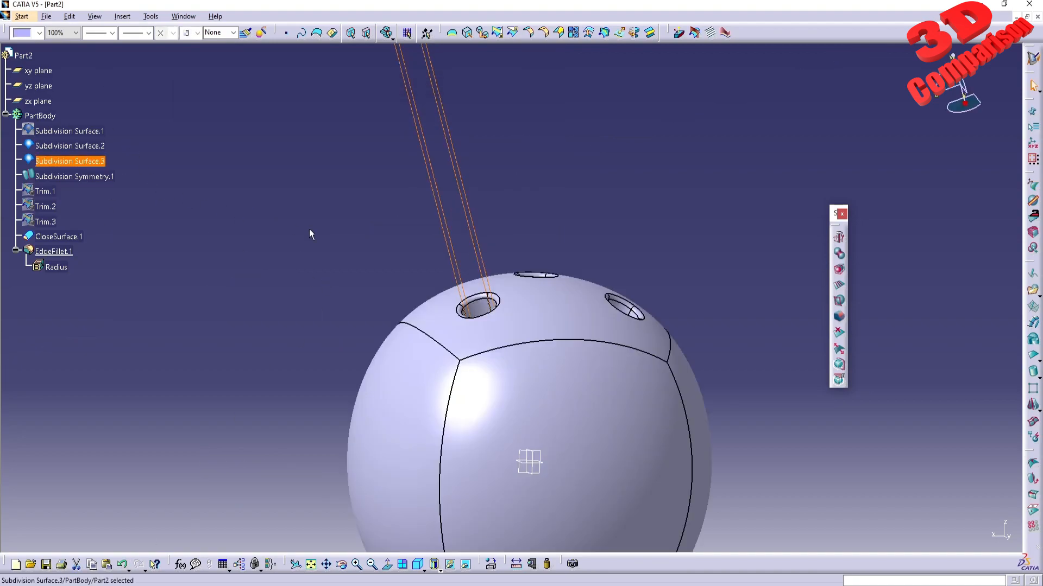
pyautogui.click(652, 188)
pyautogui.moveTo(540, 277); pyautogui.dragTo(583, 455, button='middle')
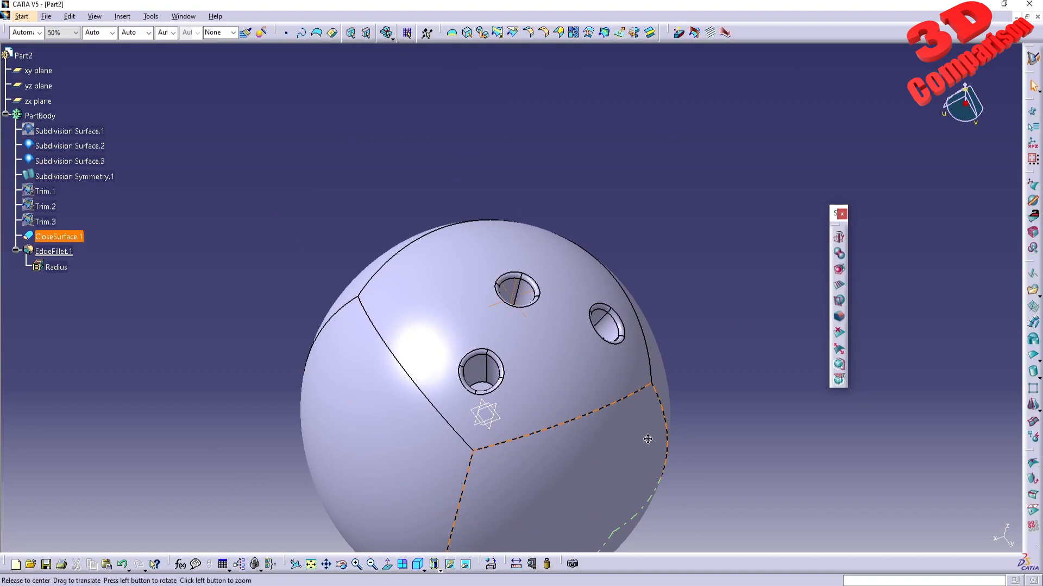
pyautogui.moveTo(647, 440); pyautogui.dragTo(619, 354, button='middle')
pyautogui.moveTo(528, 337)
pyautogui.mouseDown(button='middle')
pyautogui.moveTo(639, 327)
pyautogui.moveTo(554, 321)
pyautogui.moveTo(513, 336)
pyautogui.moveTo(527, 324)
pyautogui.mouseUp(button='middle')
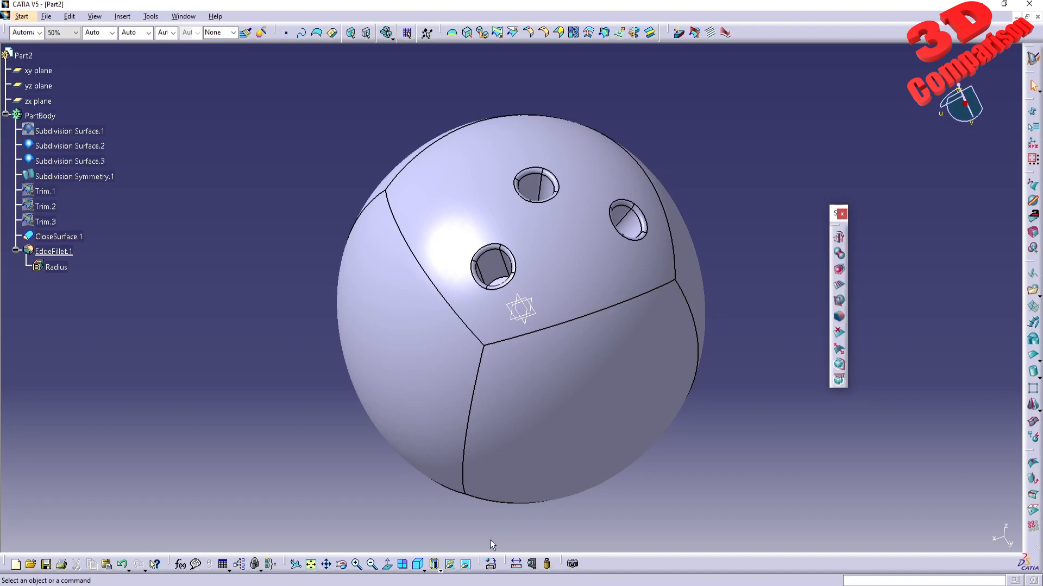
pyautogui.moveTo(488, 541); pyautogui.dragTo(495, 63)
pyautogui.moveTo(661, 542); pyautogui.dragTo(997, 334)
pyautogui.moveTo(64, 52); pyautogui.dragTo(428, 238)
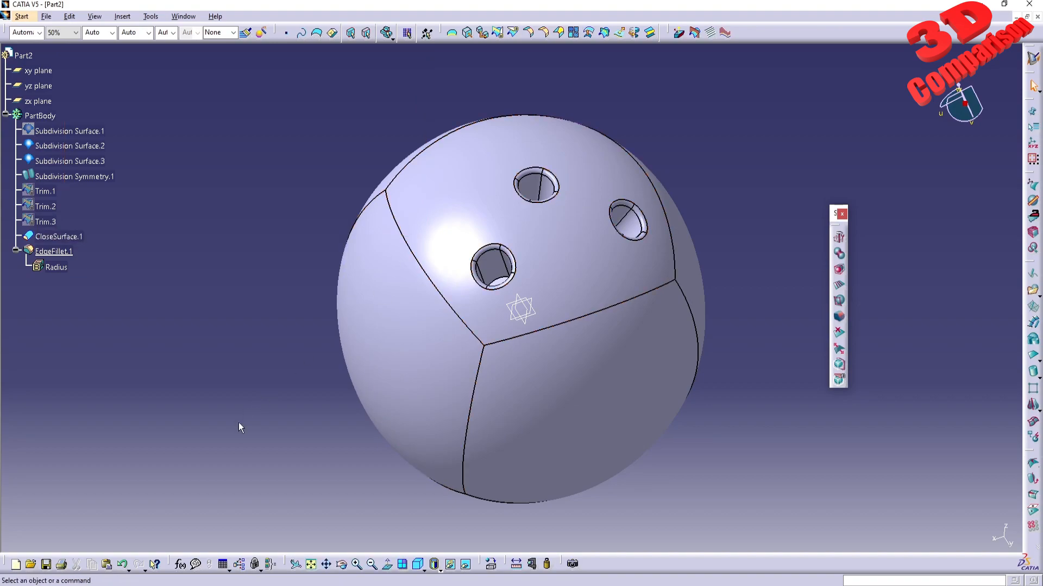